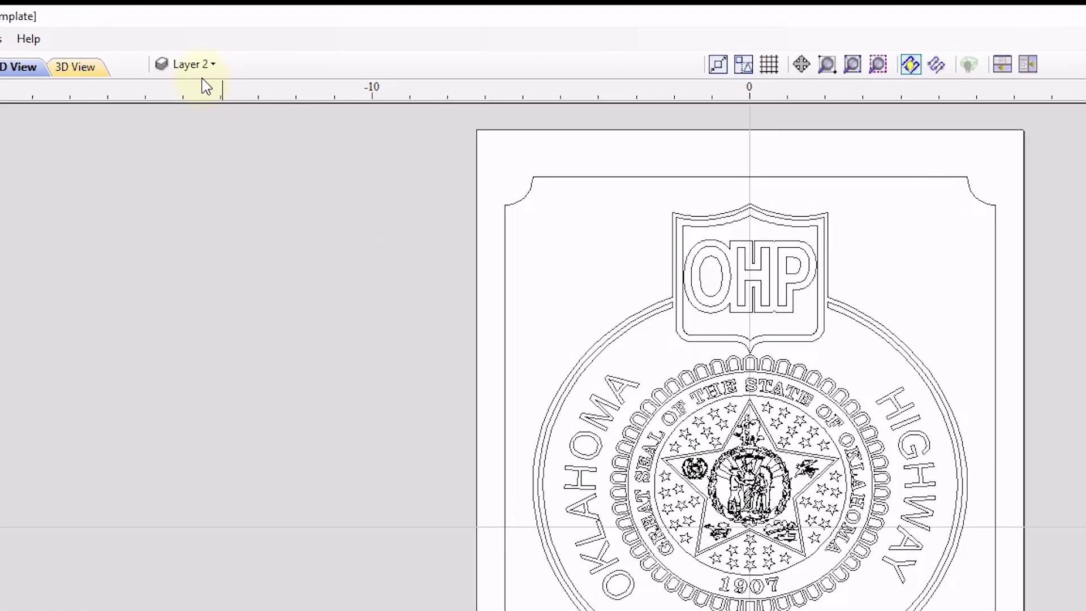
Toggle Layer 2's visibility a few times to confirm it holds the badge artwork.
click(273, 46)
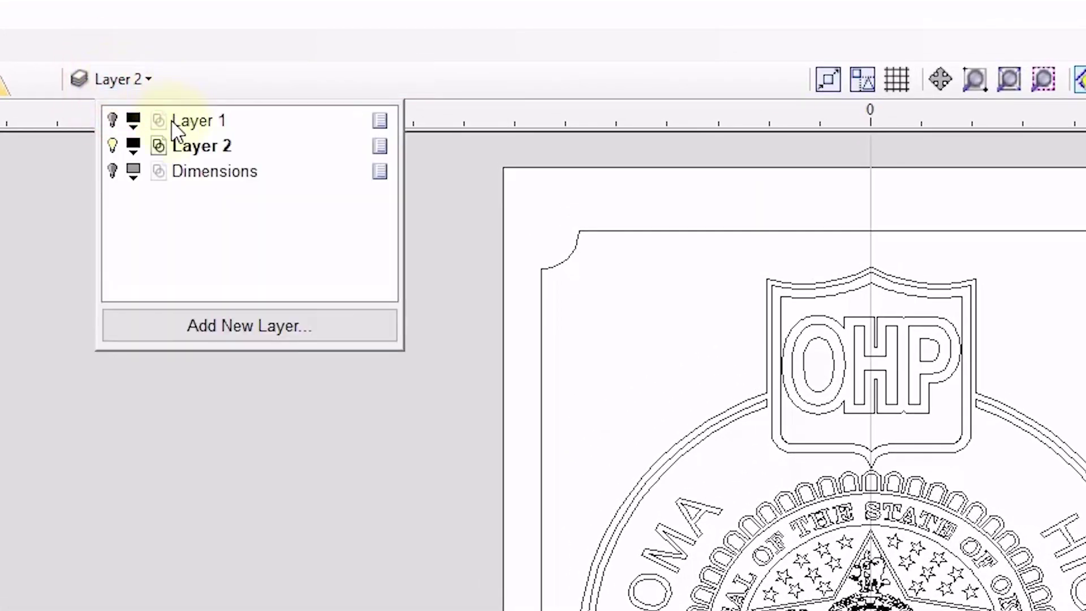
click(112, 147)
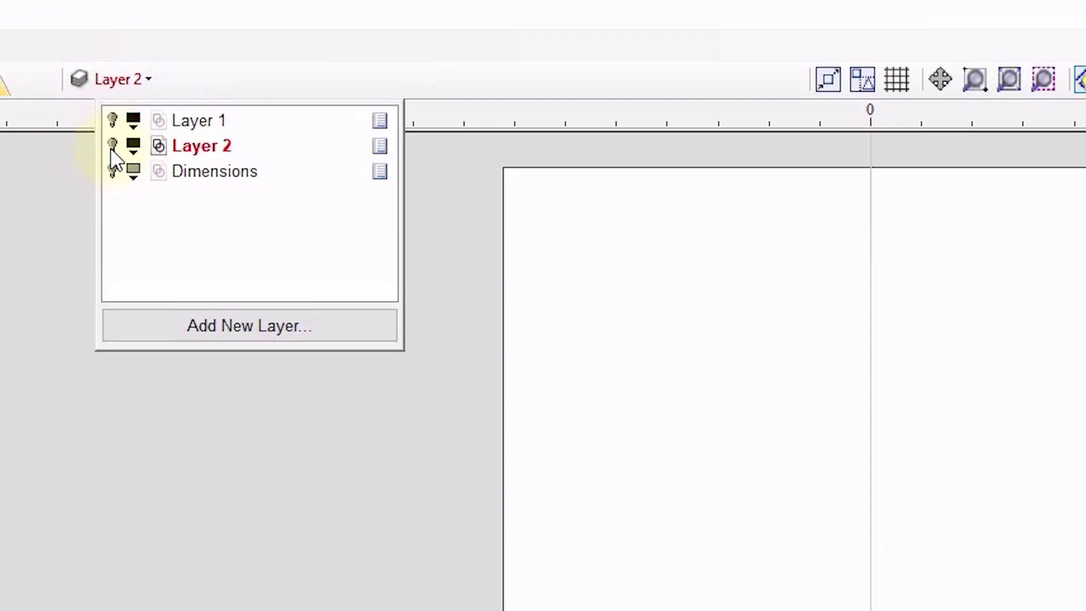
click(112, 147)
click(111, 147)
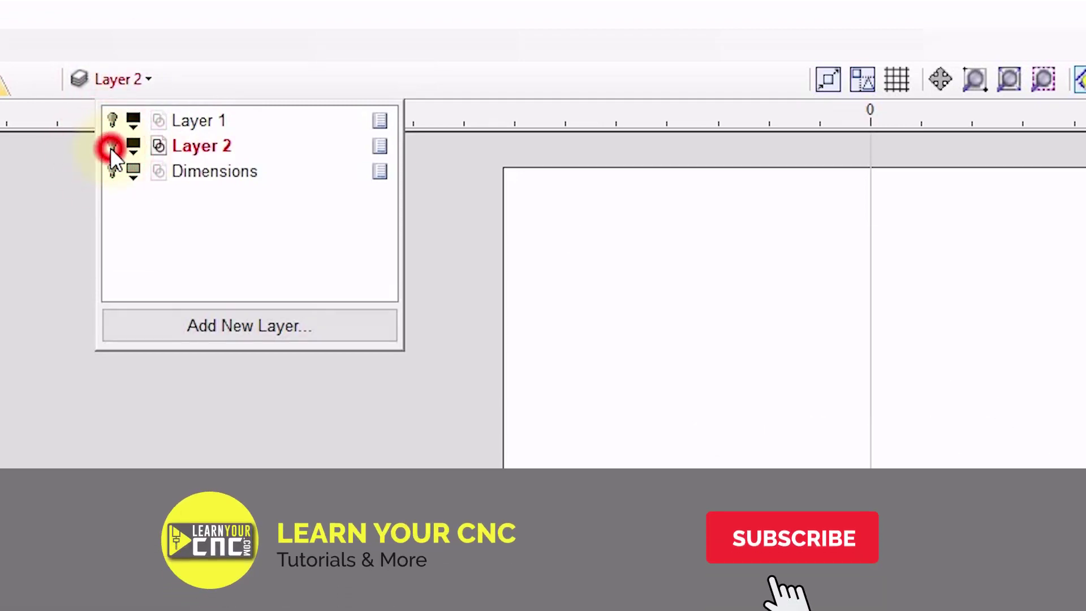
click(112, 146)
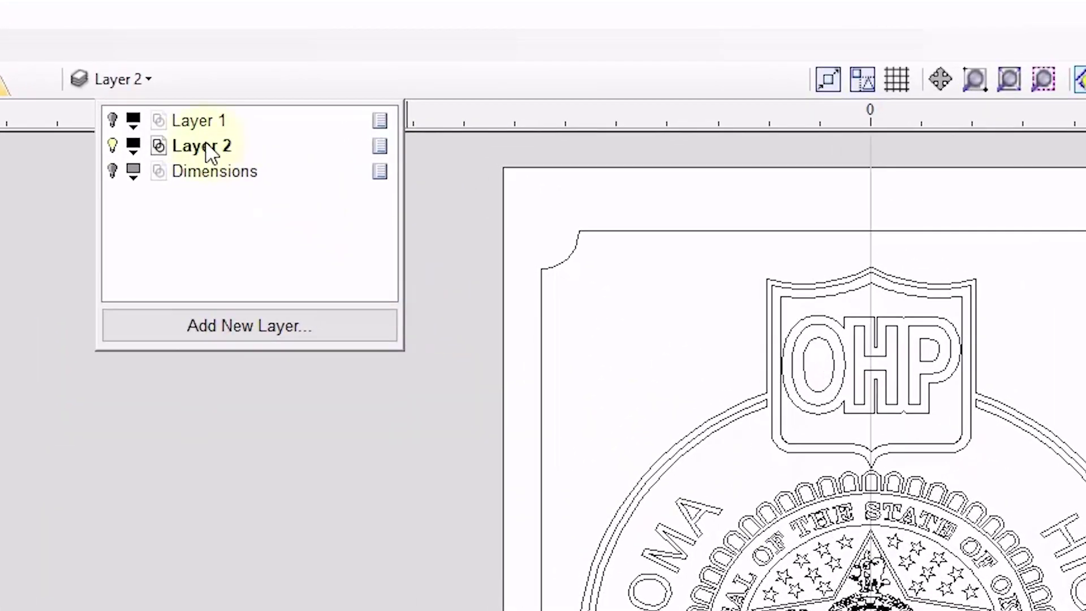
Rename Layer 2 to 'Badge' and check that it is still visible.
right_click(195, 146)
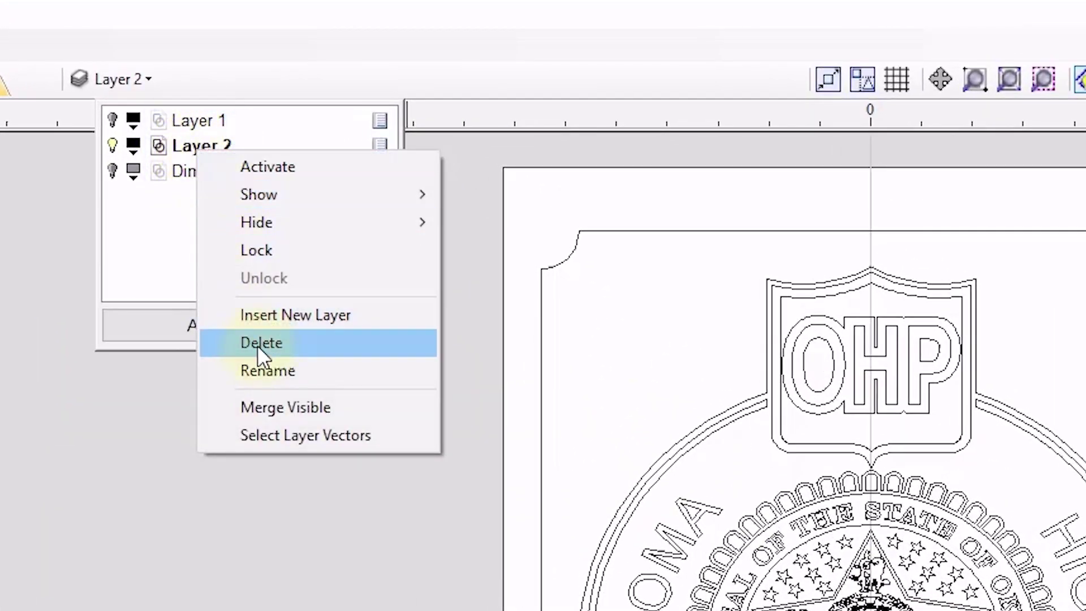
click(265, 369)
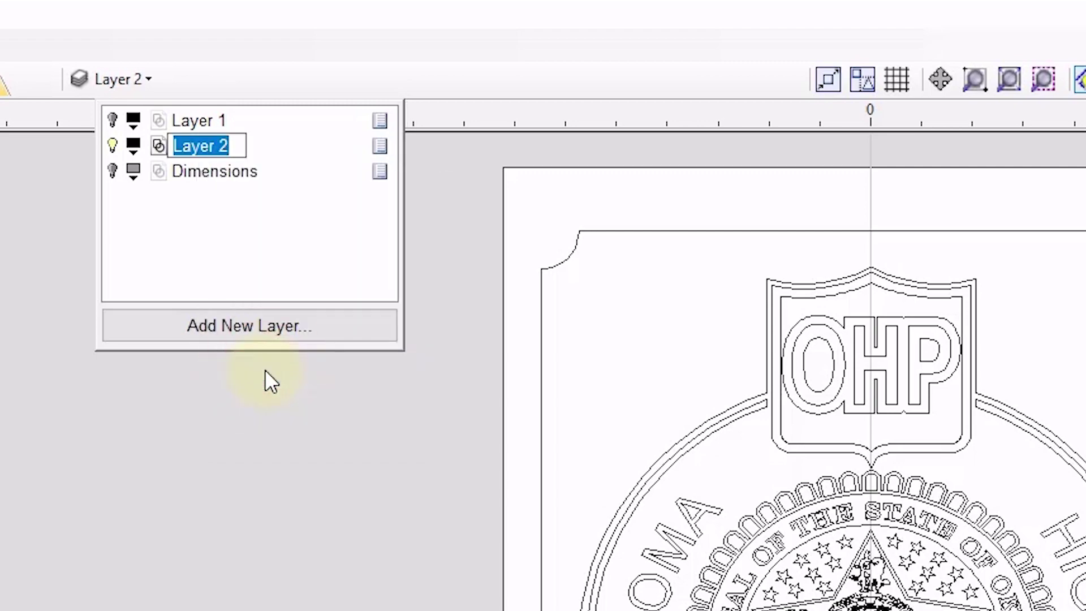
text(Badge)
click(243, 256)
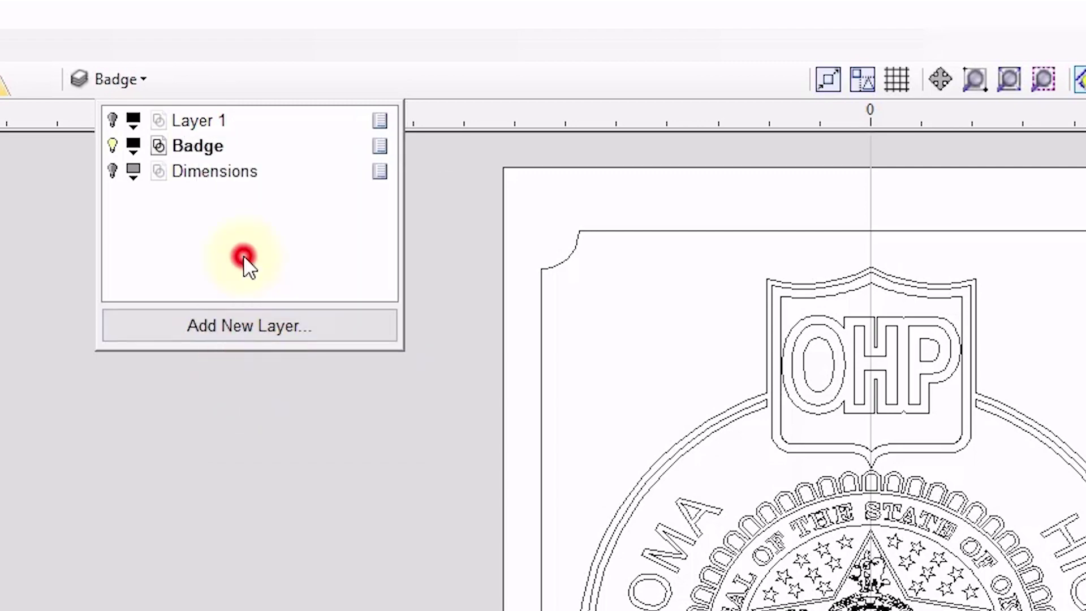
click(112, 145)
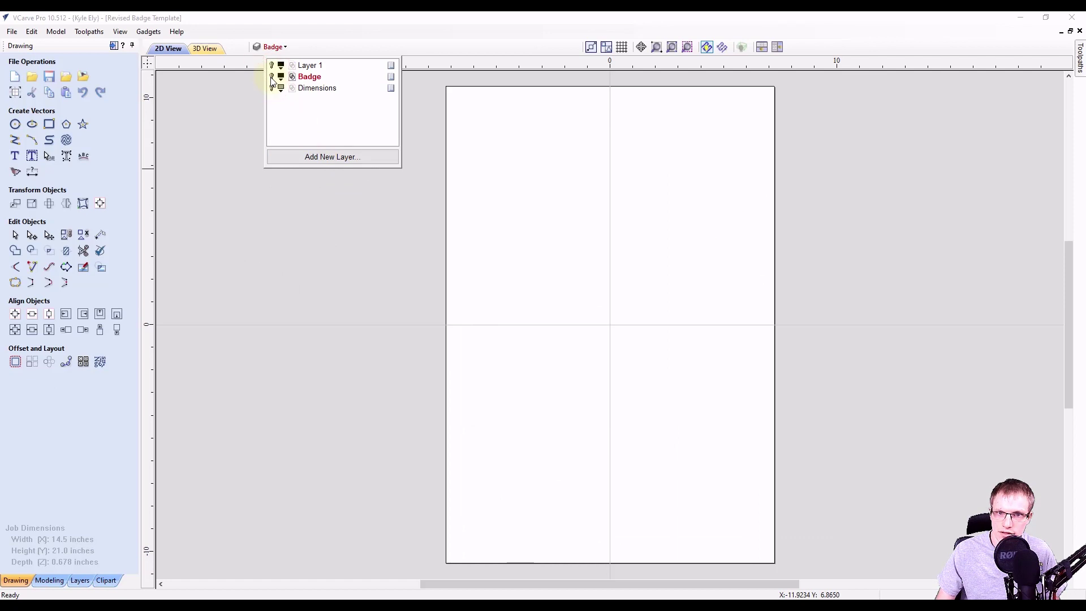
click(272, 77)
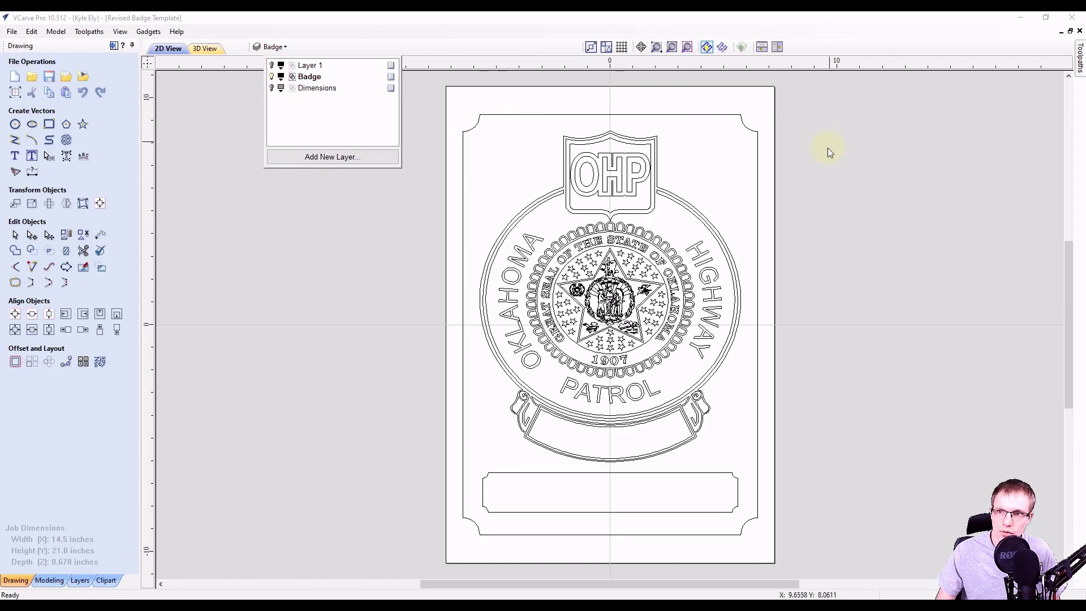
Move the badge's outer border outline onto a new layer named 'Border'.
right_click(488, 116)
click(486, 114)
right_click(485, 113)
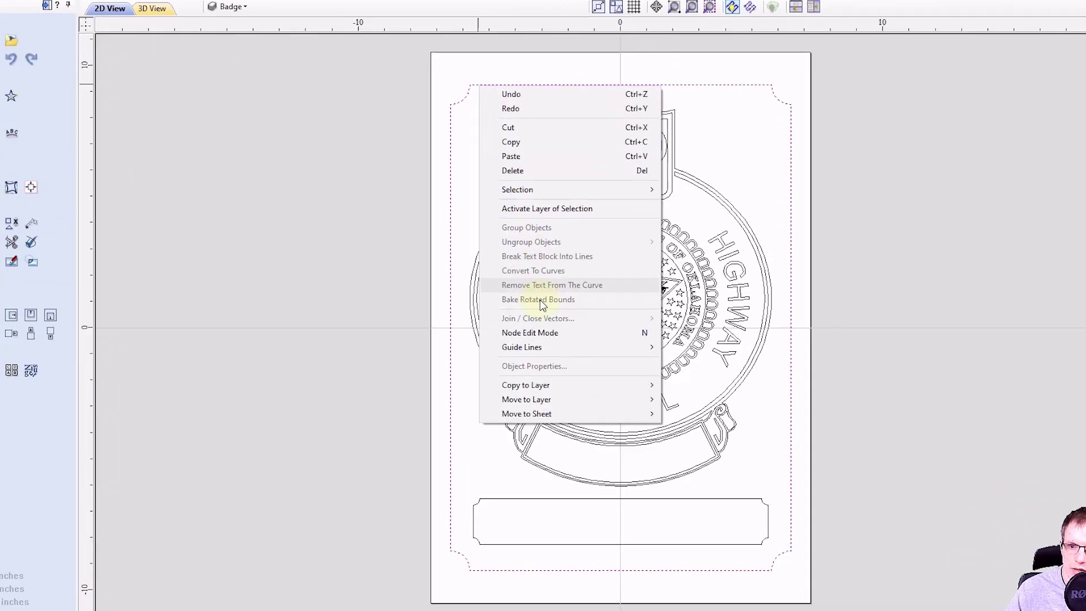
mouse_move(526, 395)
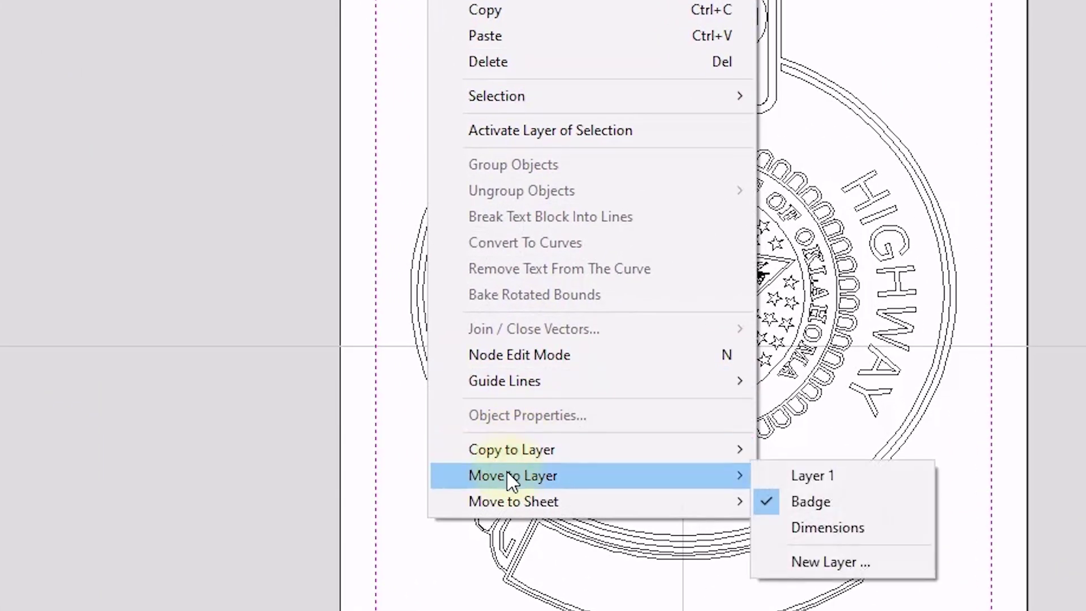
click(825, 566)
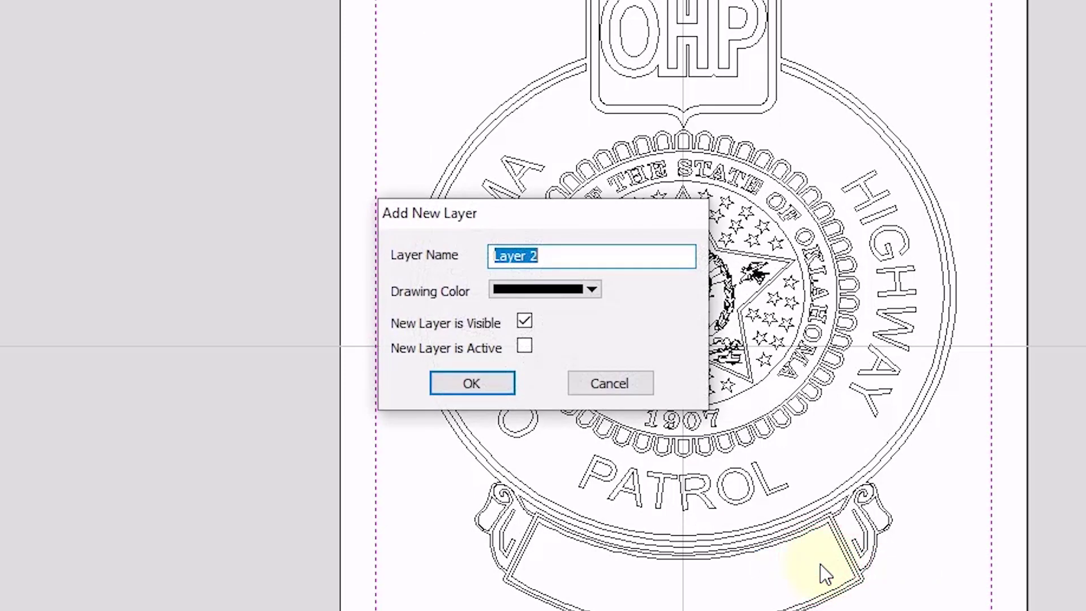
text(Border)
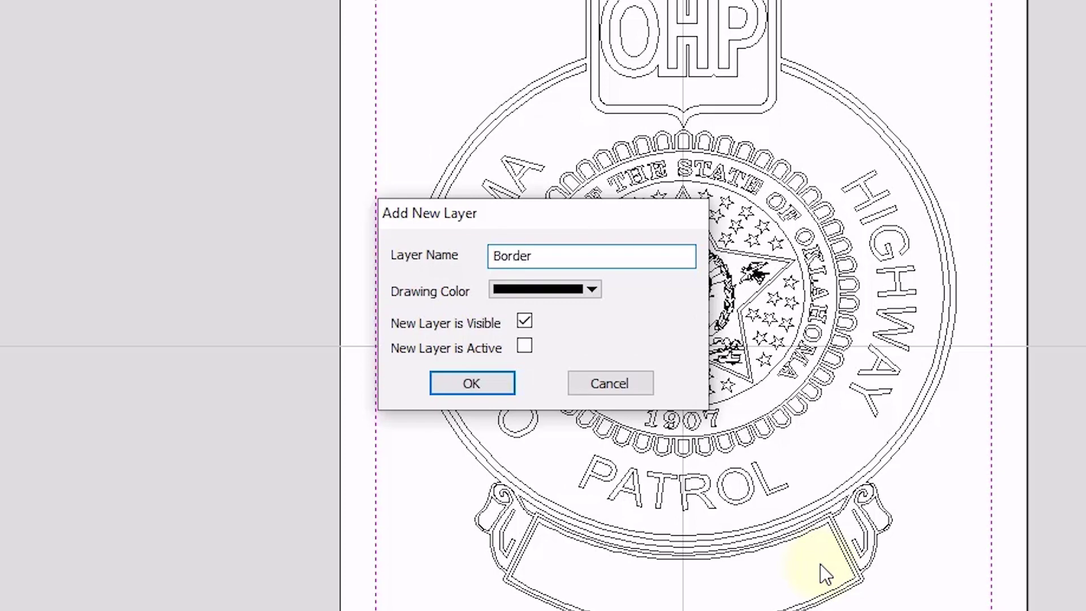
click(473, 384)
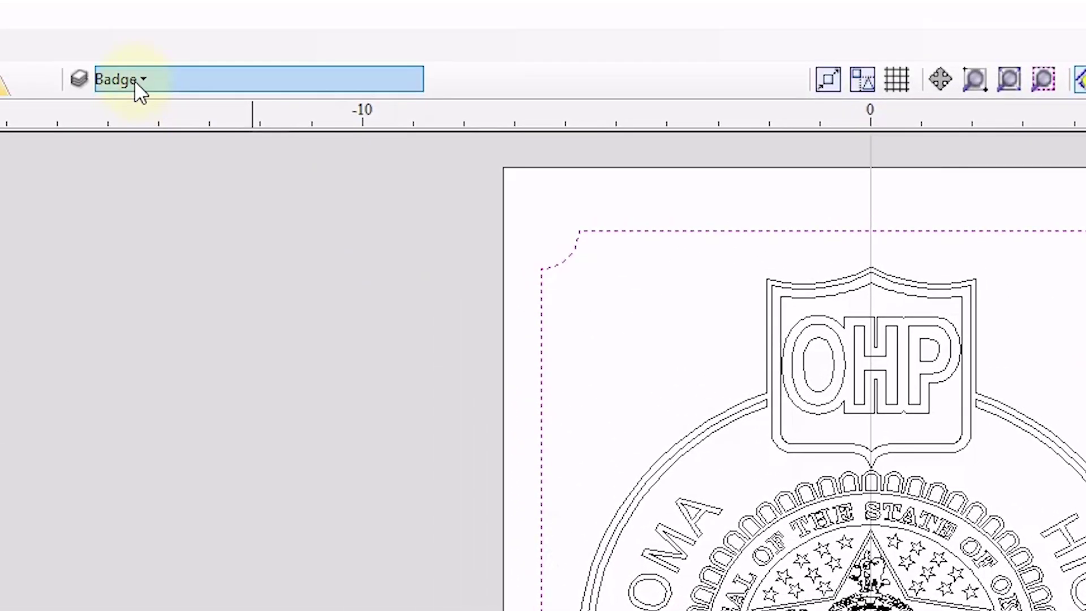
Toggle the Border layer's visibility in the layer list to check its contents.
click(136, 82)
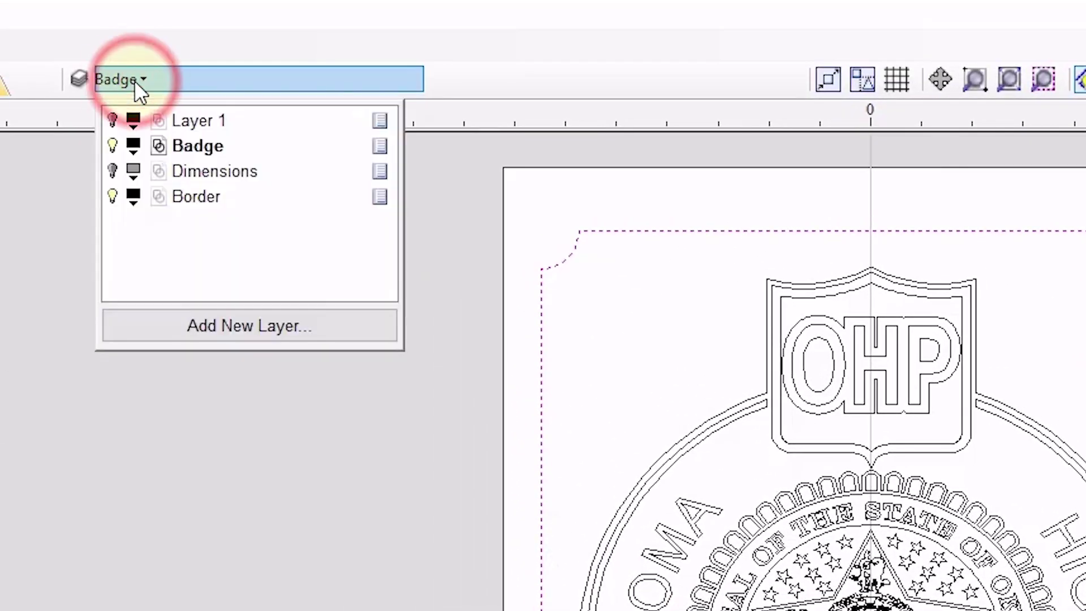
click(112, 203)
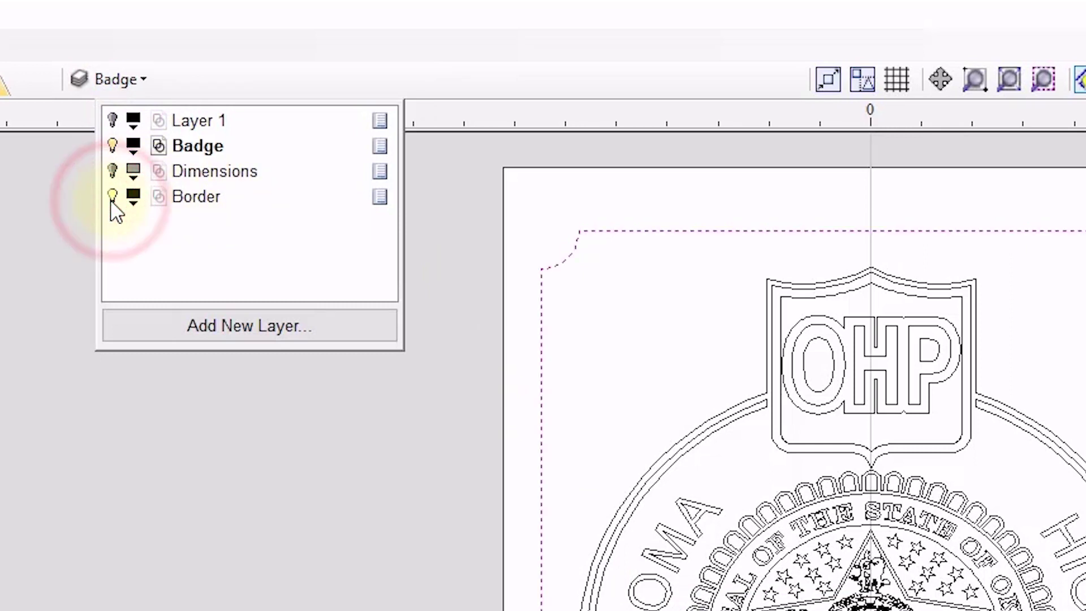
click(112, 203)
click(111, 203)
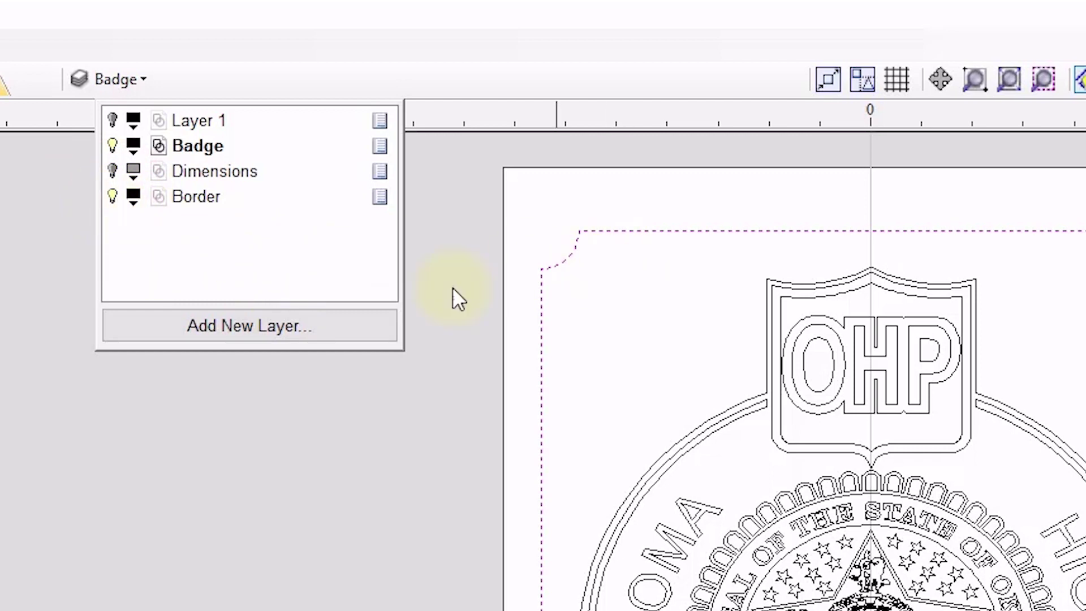
Add a new empty layer named 'Text'.
click(270, 325)
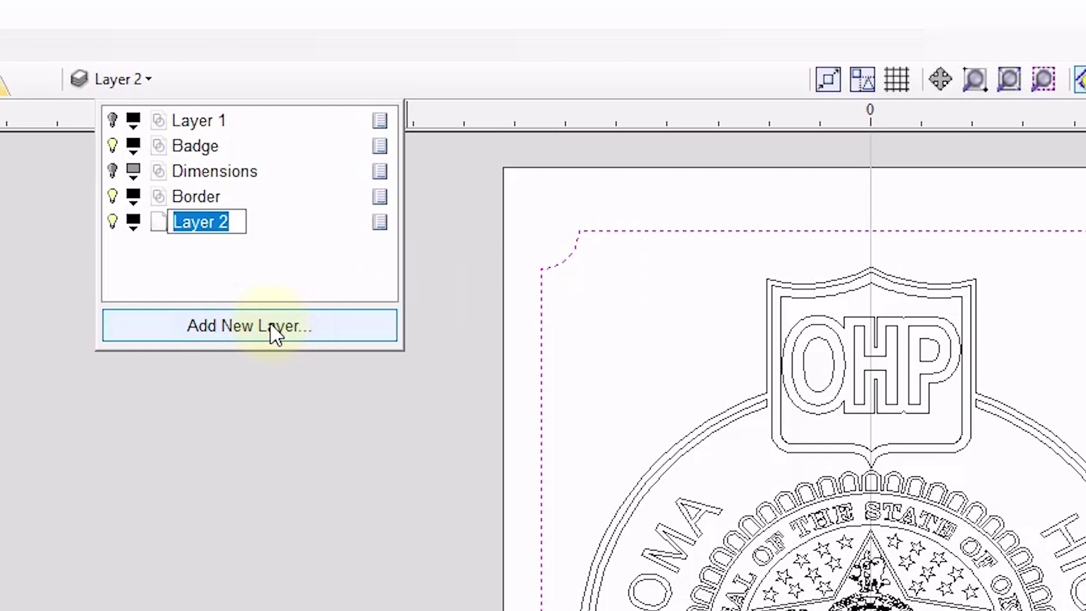
text(Text)
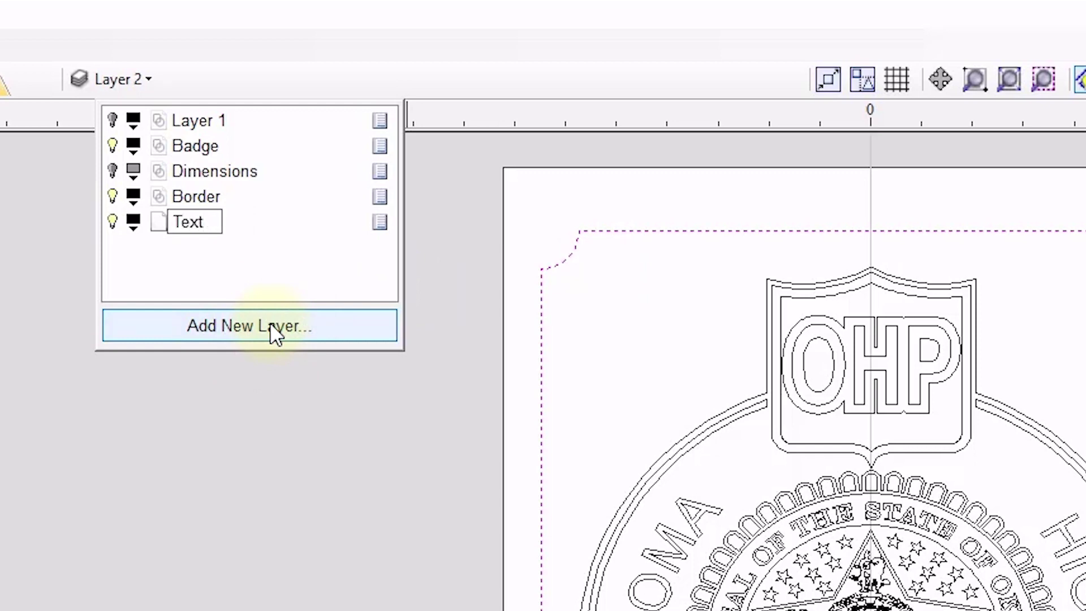
key(Return)
Toggle the Badge and Border layers' visibility, then select the bottom name plate rectangle.
click(113, 147)
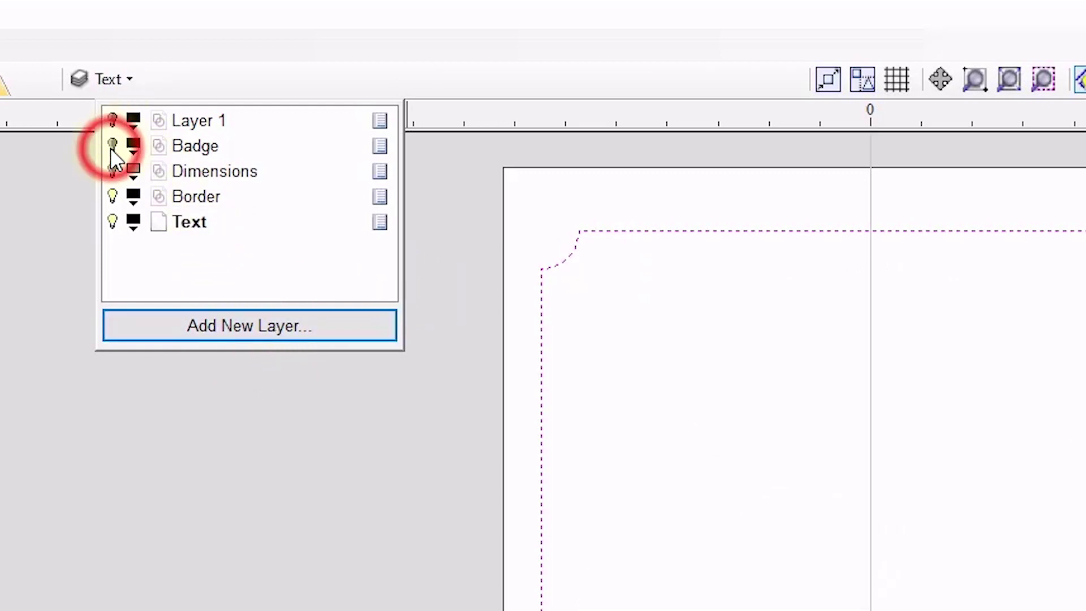
click(112, 147)
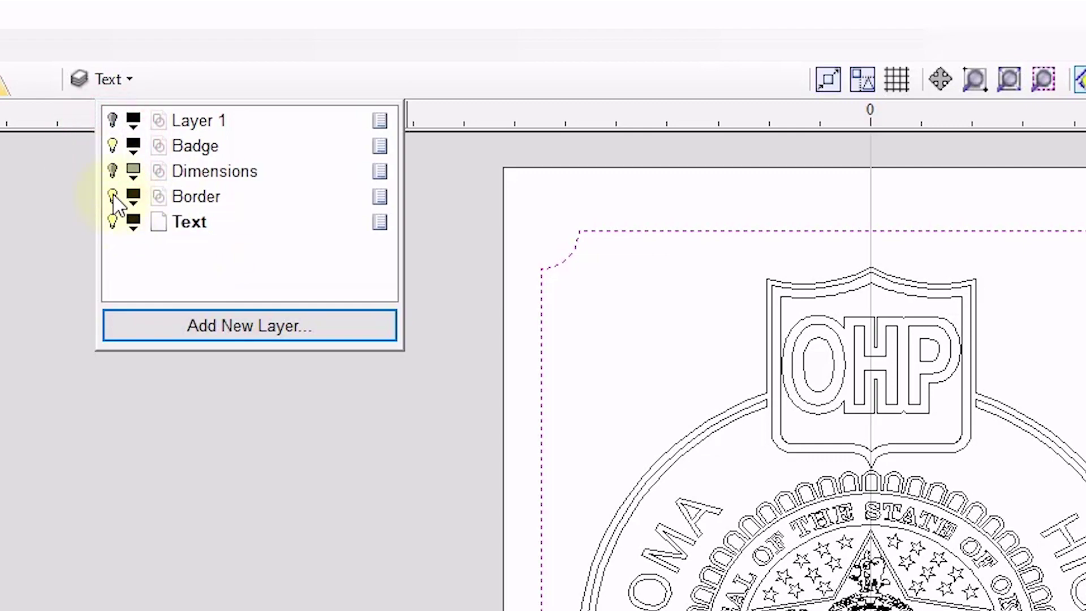
click(112, 196)
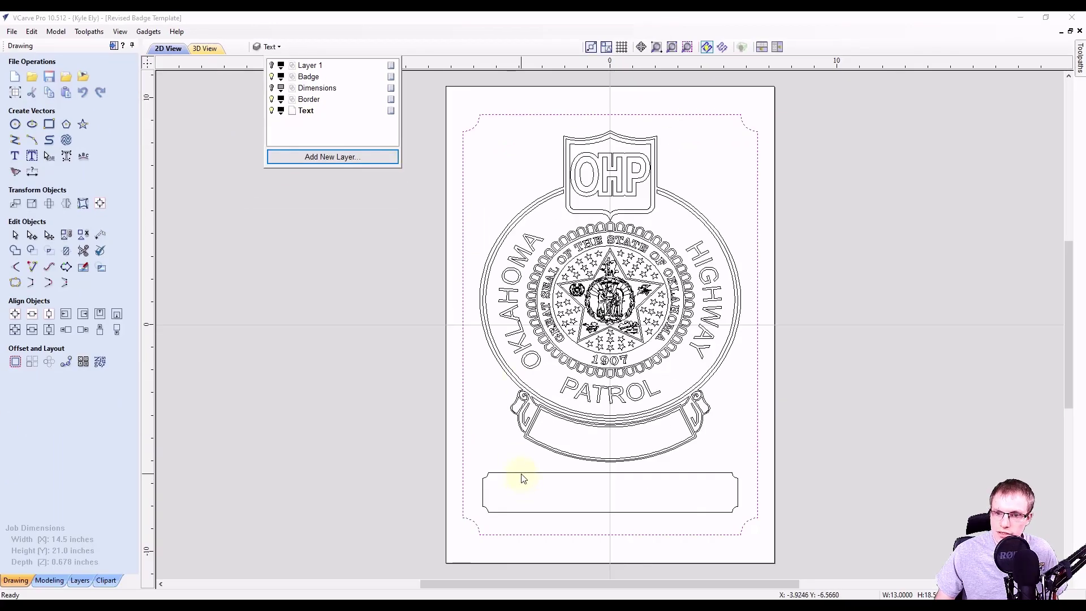
click(521, 477)
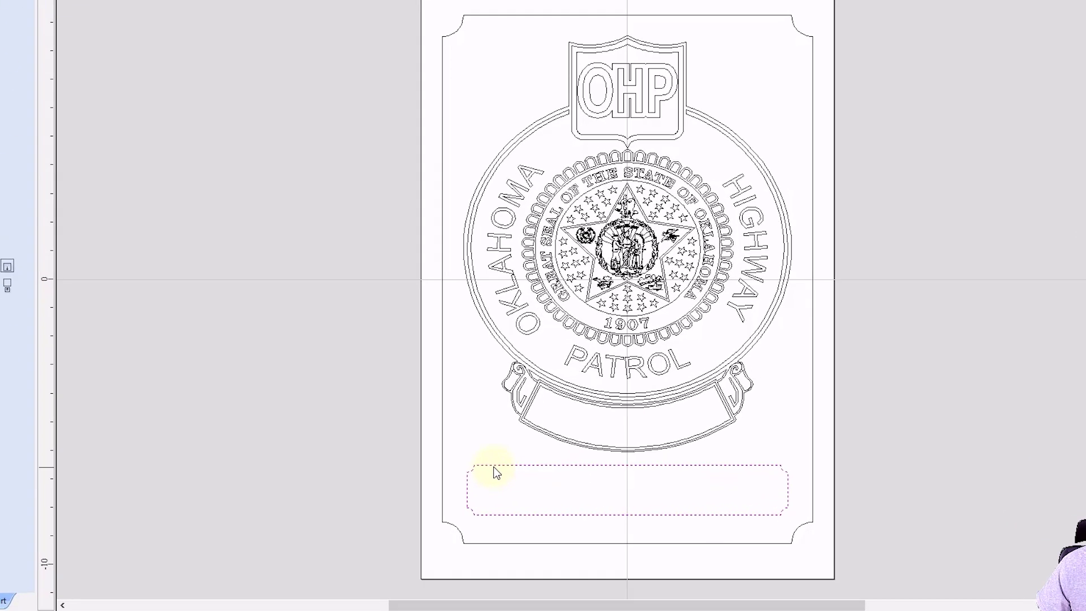
Move the name plate rectangle onto the Text layer.
right_click(501, 479)
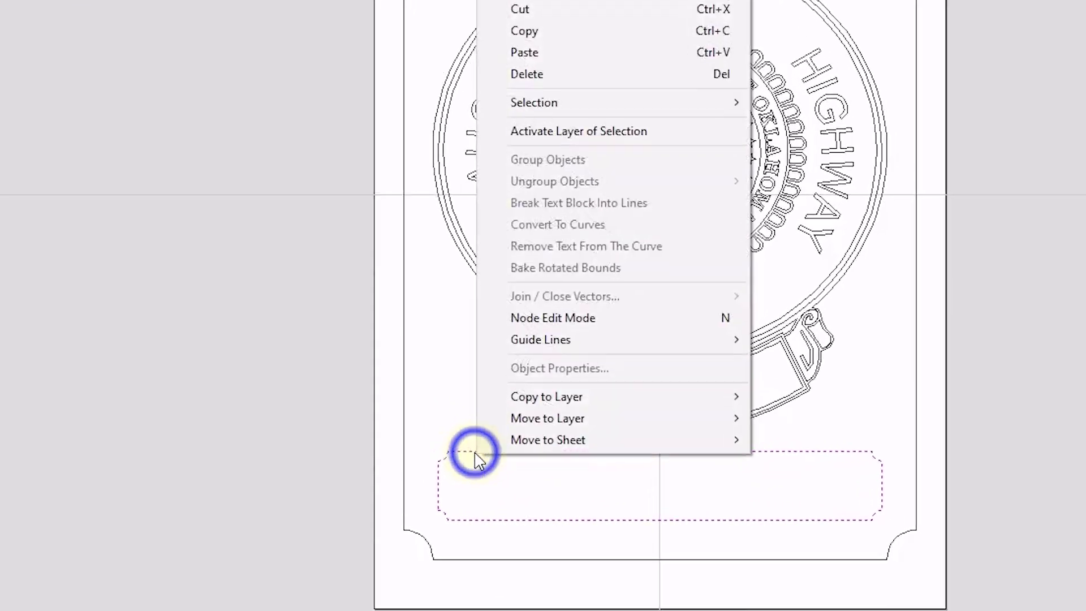
mouse_move(567, 408)
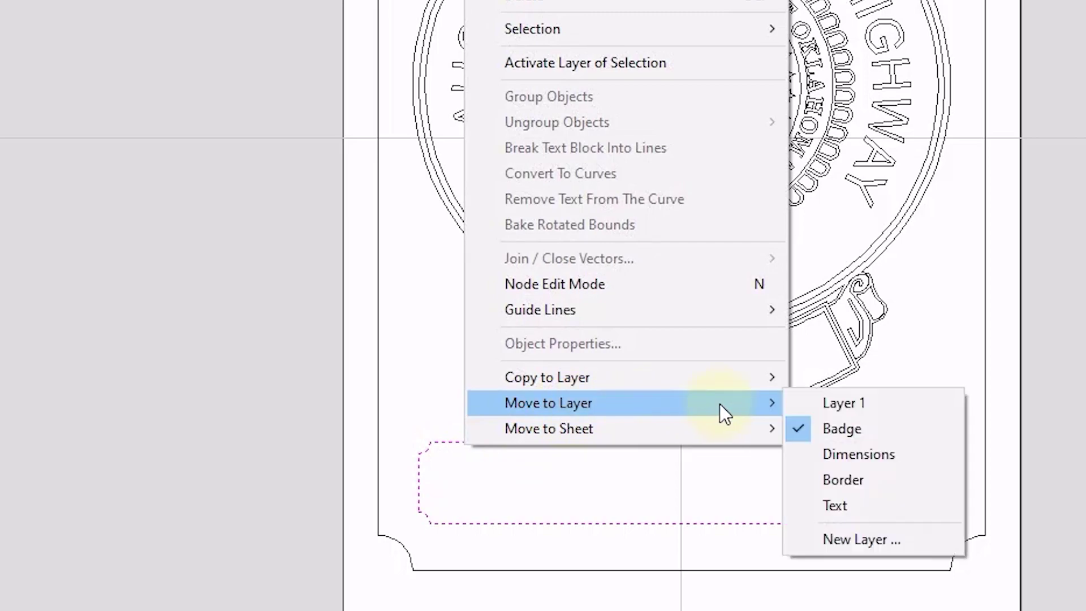
click(833, 504)
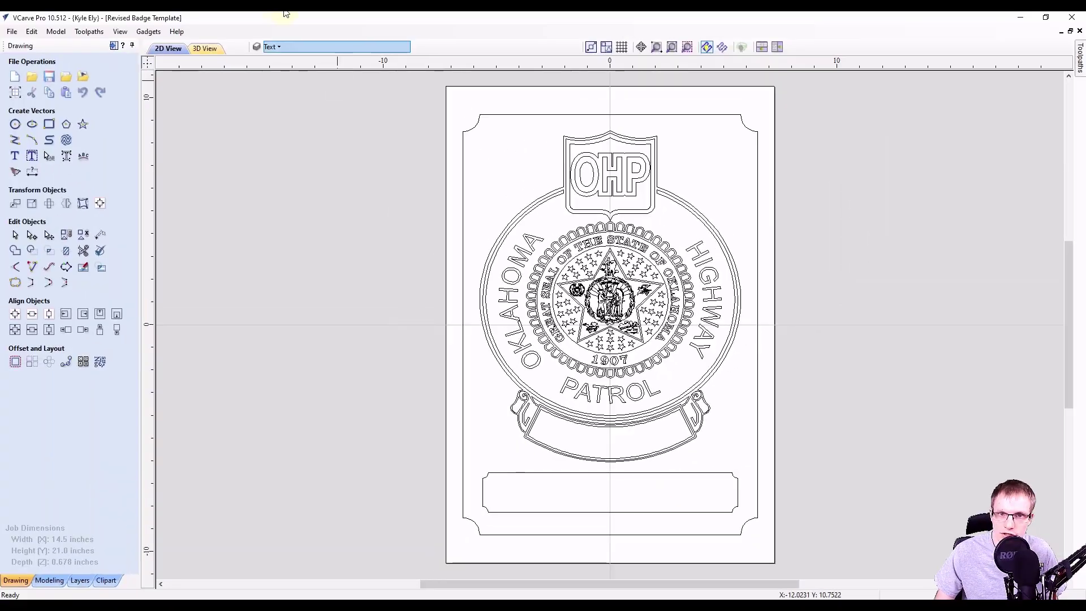
Hide and re-show the Text layer to confirm it holds the name plate.
click(269, 47)
click(272, 111)
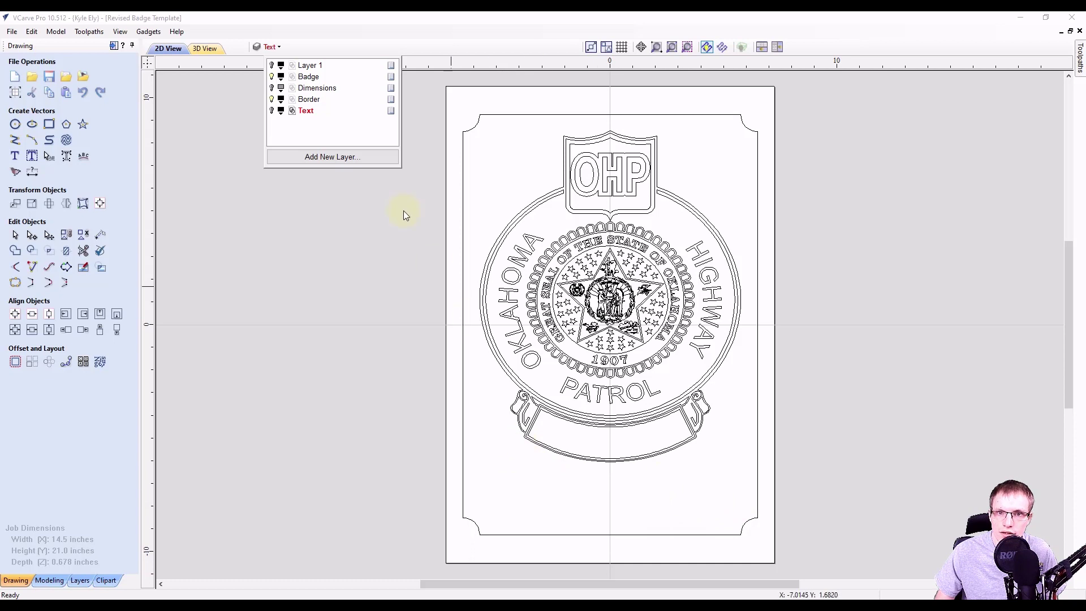
click(272, 111)
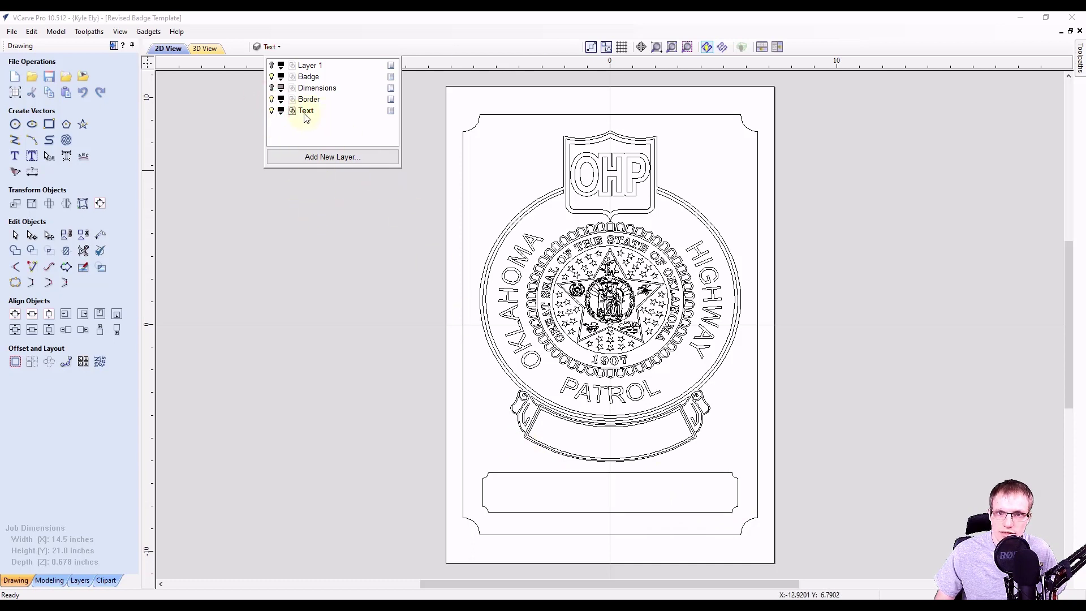
click(303, 214)
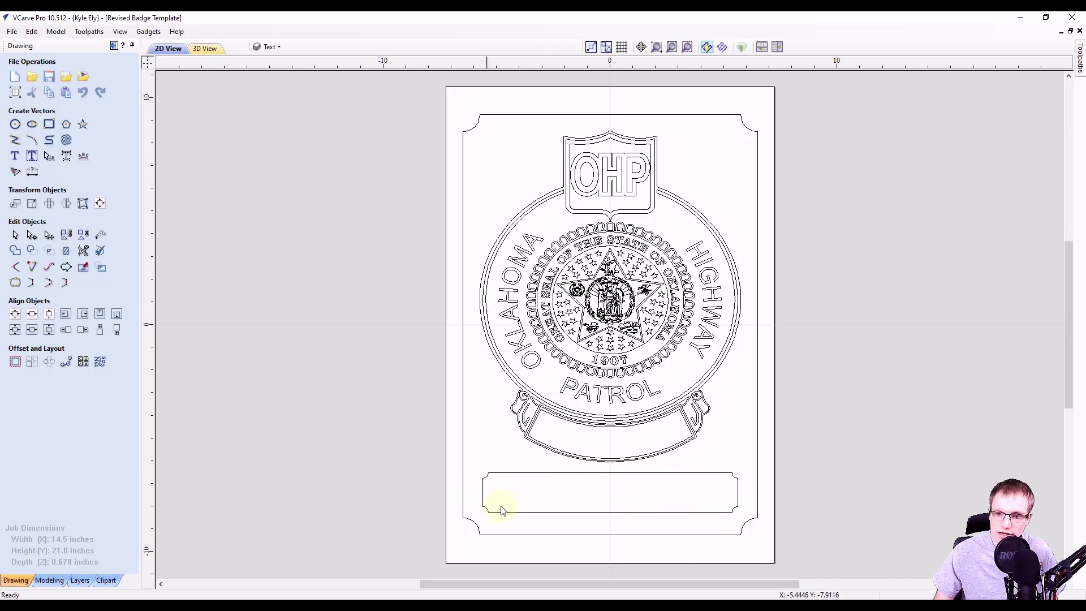
Fit the placeholder text 'FName LName' in Tahoma inside the empty bottom name box.
click(538, 474)
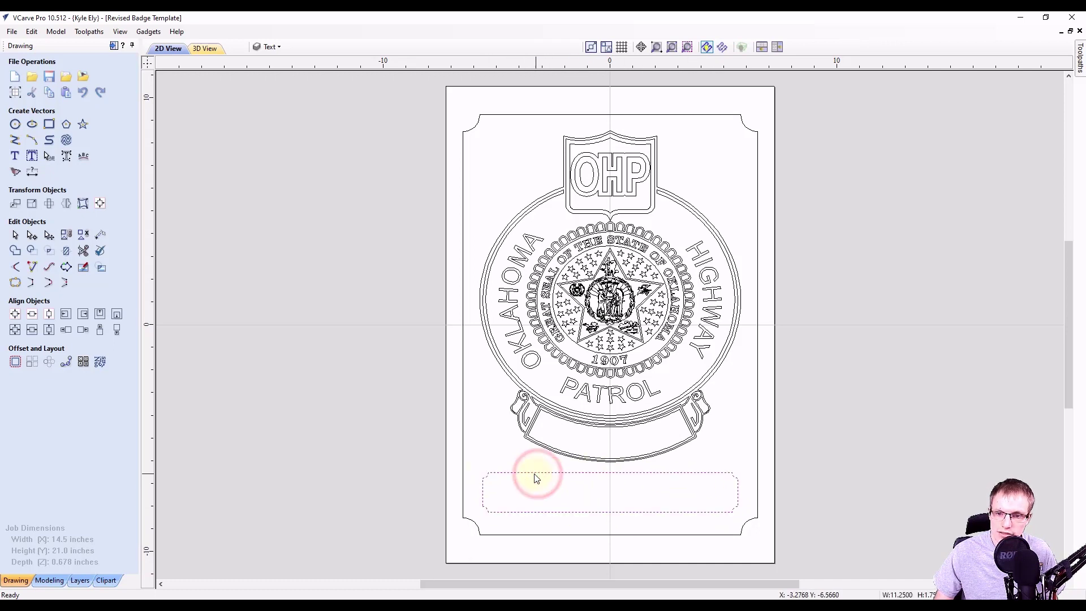
click(34, 156)
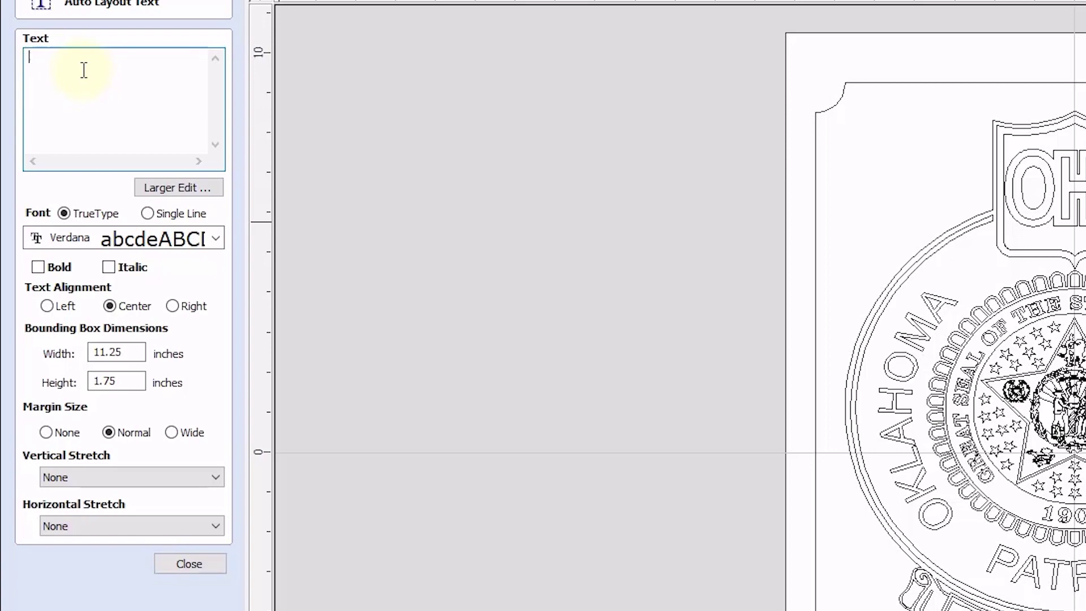
text(FName)
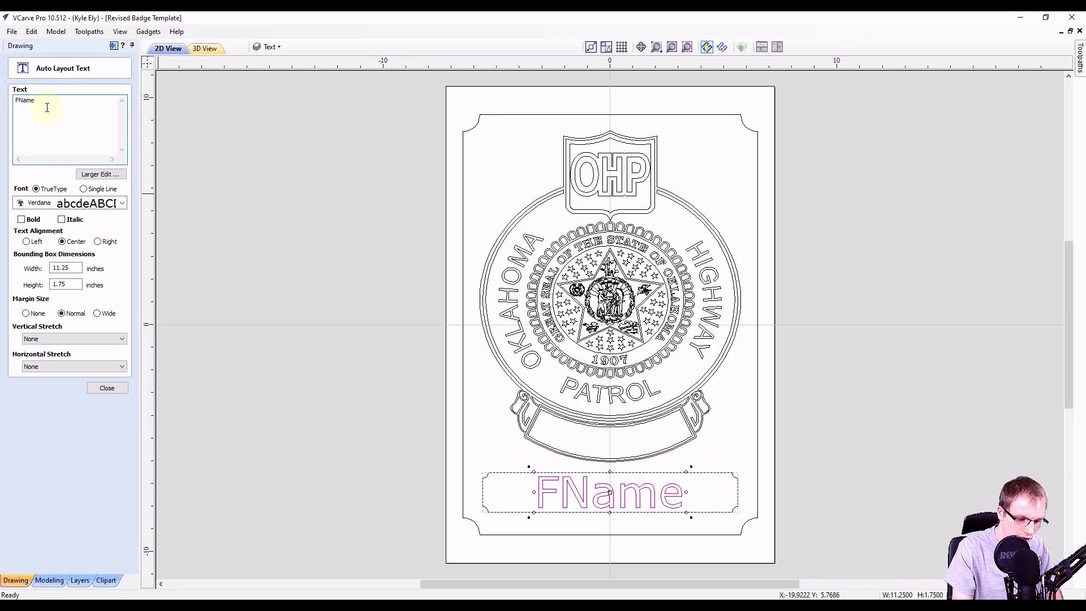
text( L)
text(Name)
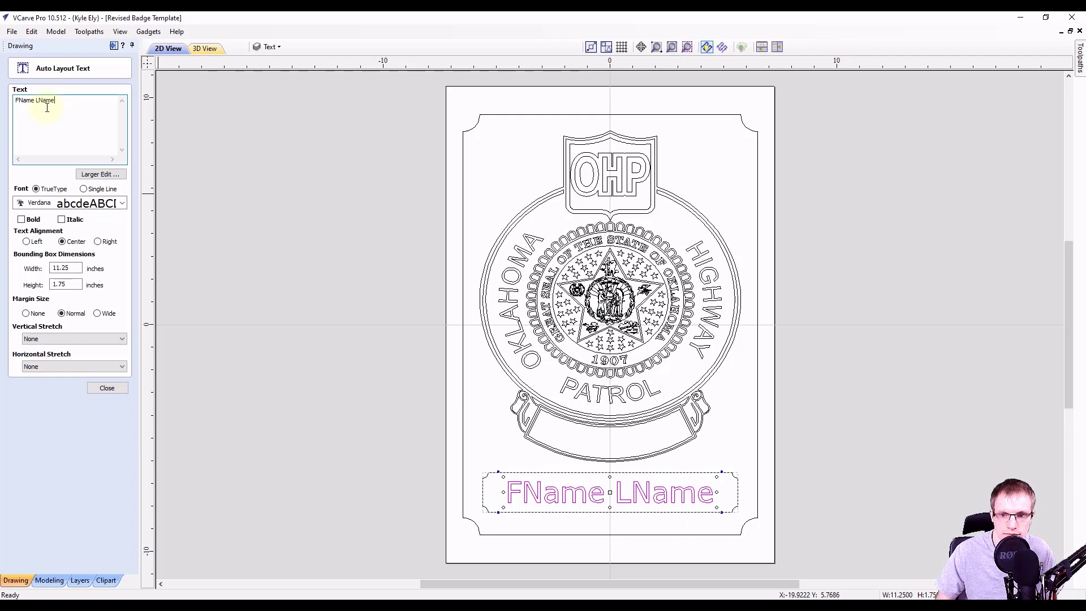
click(121, 204)
scroll(149, 301, up, 6)
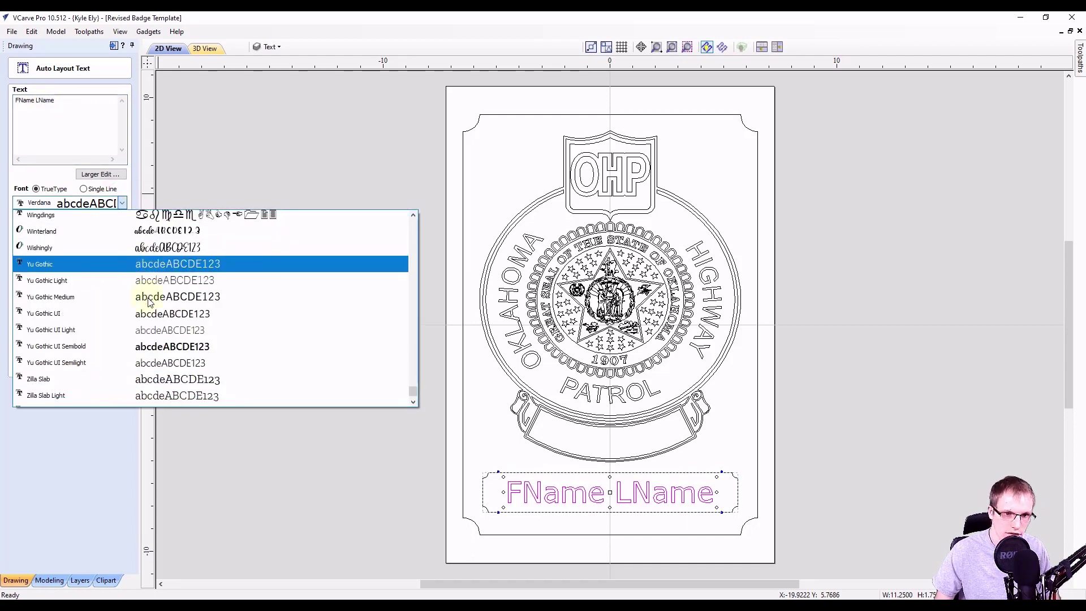
scroll(124, 341, up, 8)
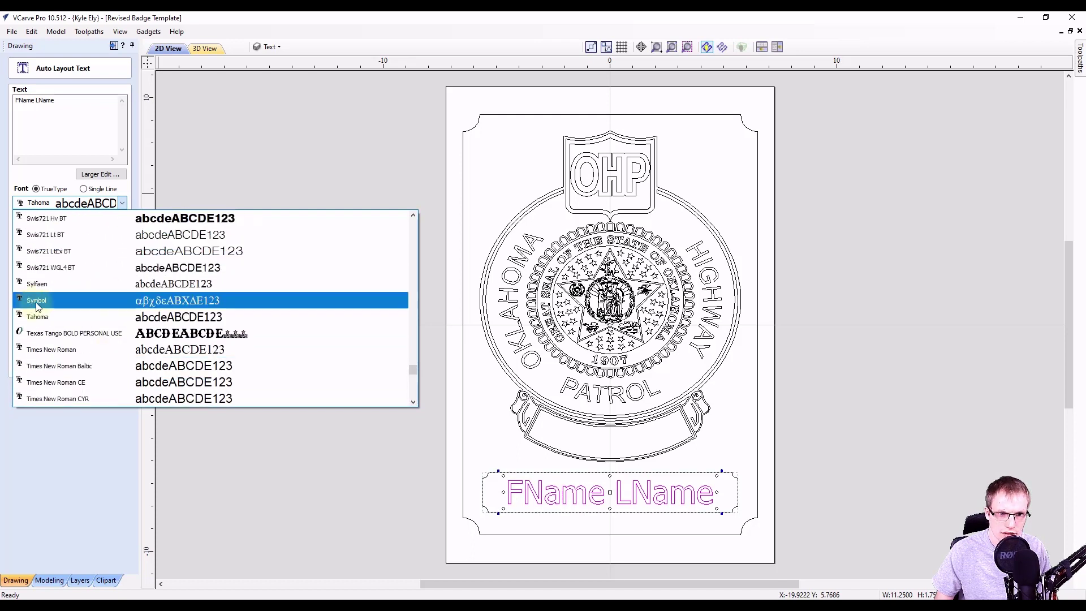
click(44, 295)
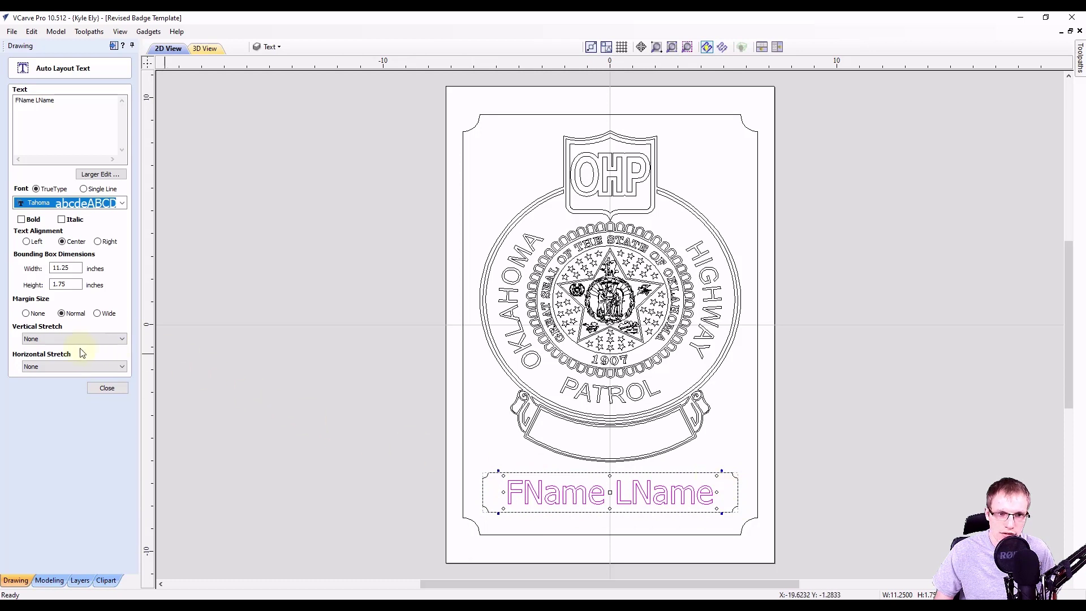
click(105, 390)
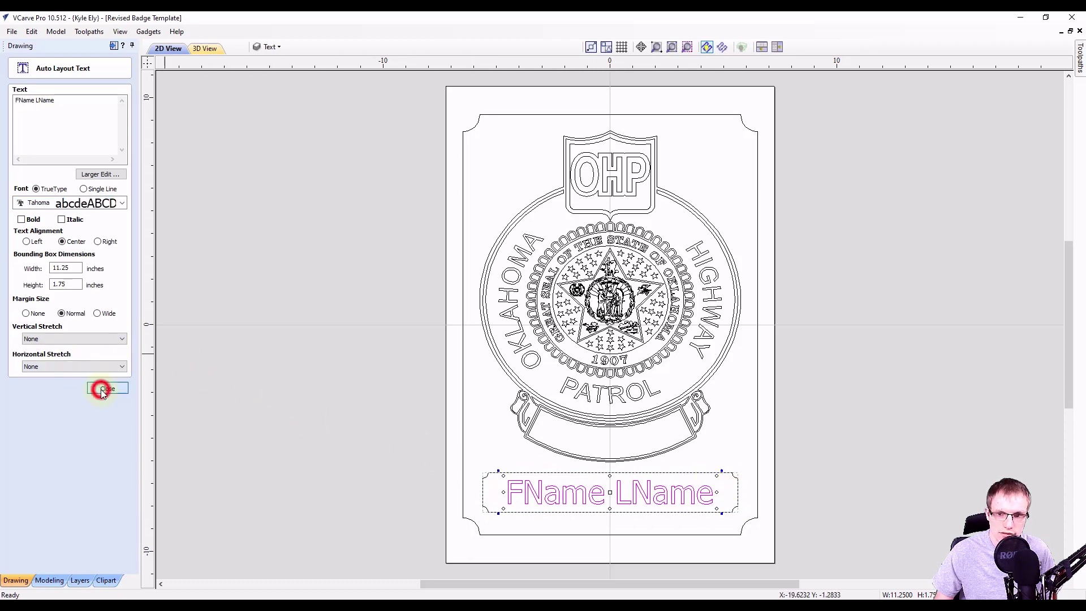
click(528, 456)
click(560, 497)
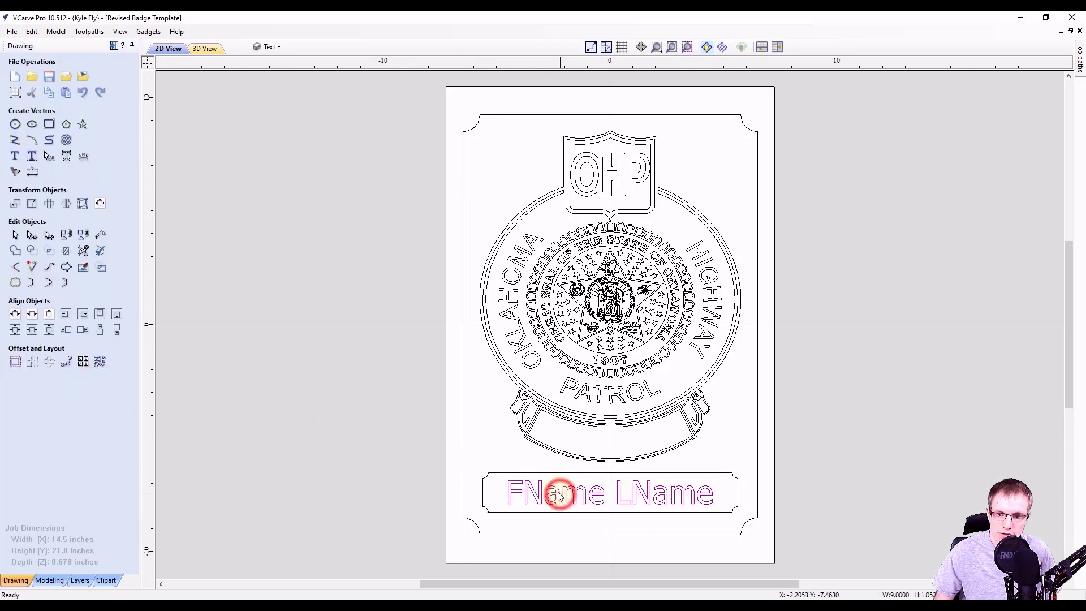
Zoom into the banner under PATROL, inspect its inner outline, and deselect everything.
click(627, 496)
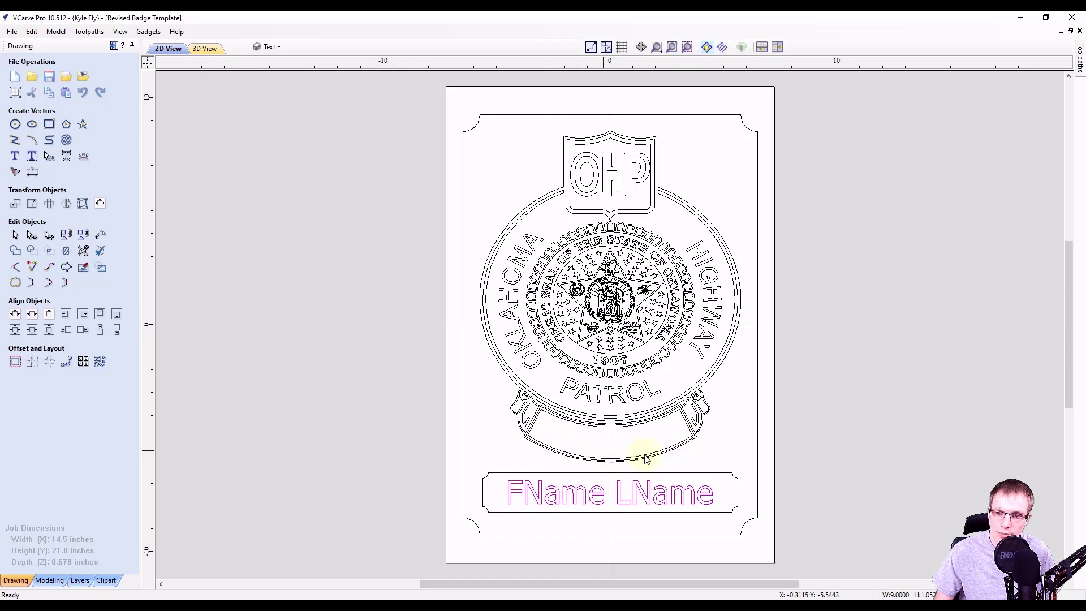
scroll(637, 474, up, 5)
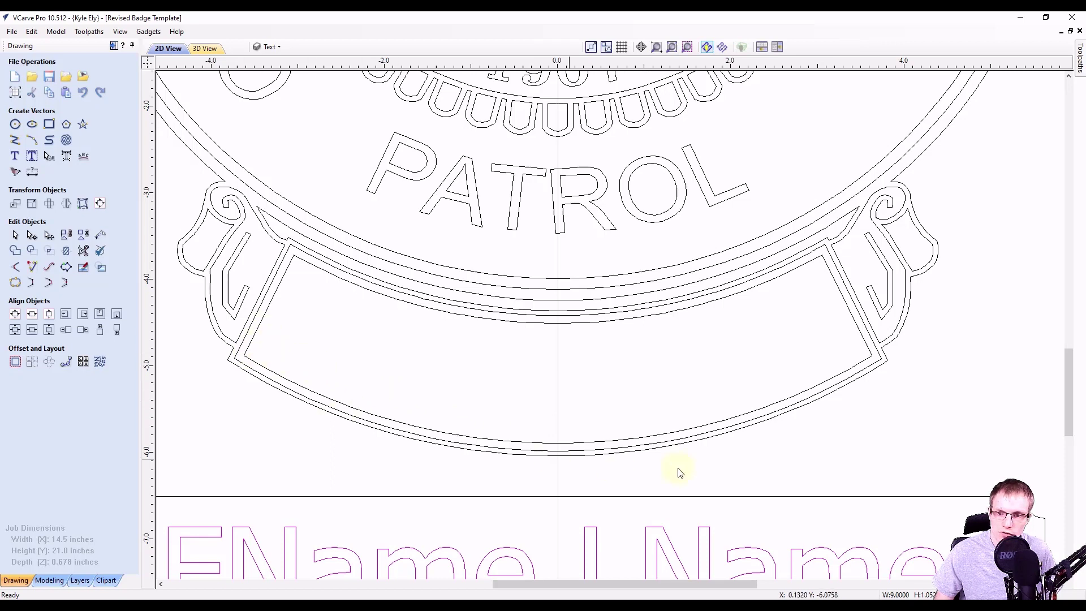
click(302, 347)
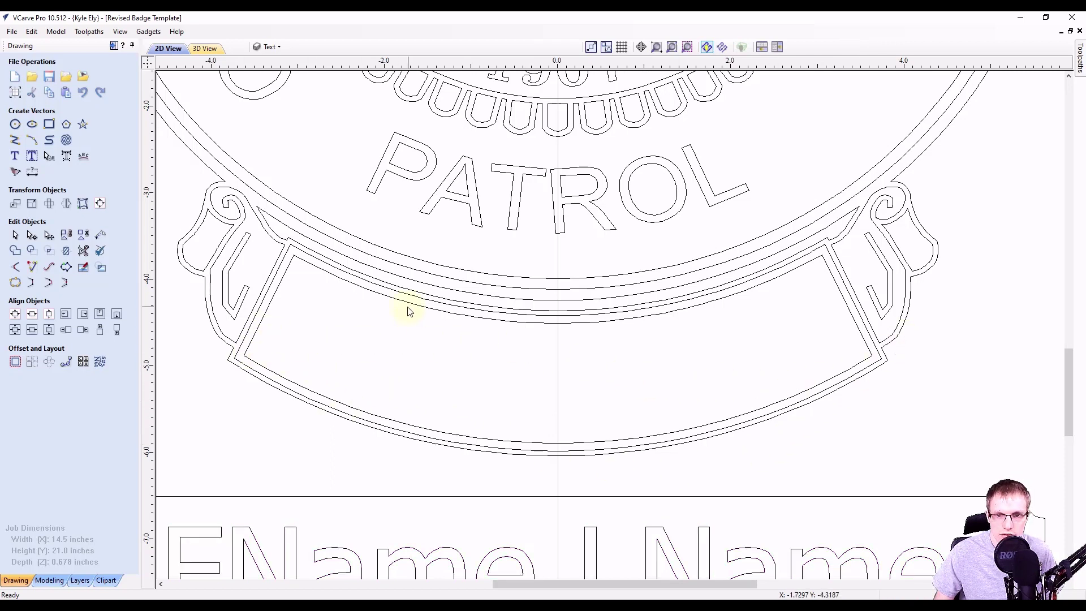
click(407, 305)
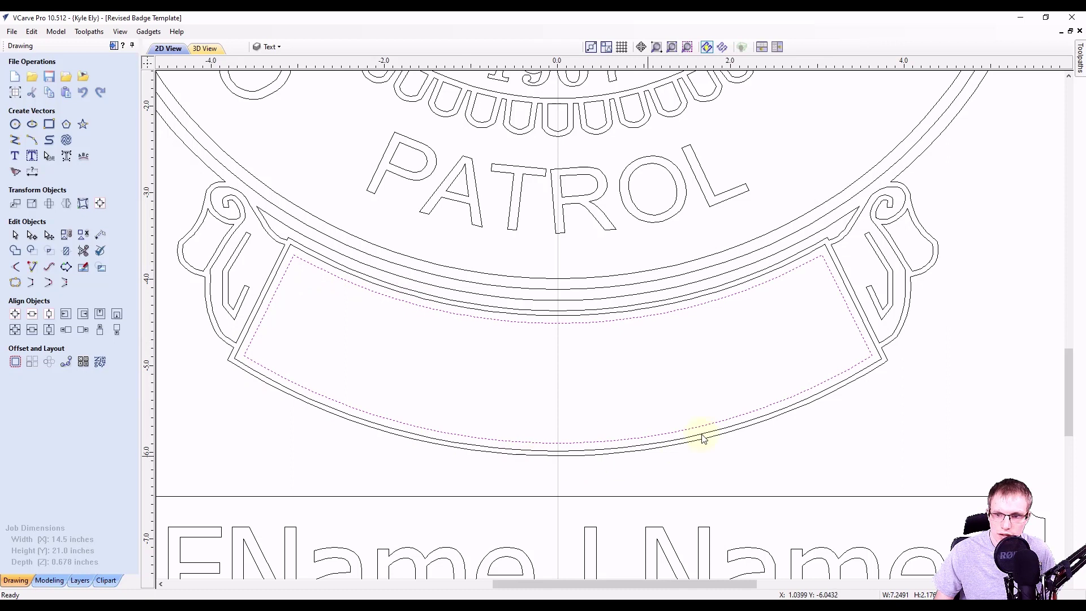
click(318, 348)
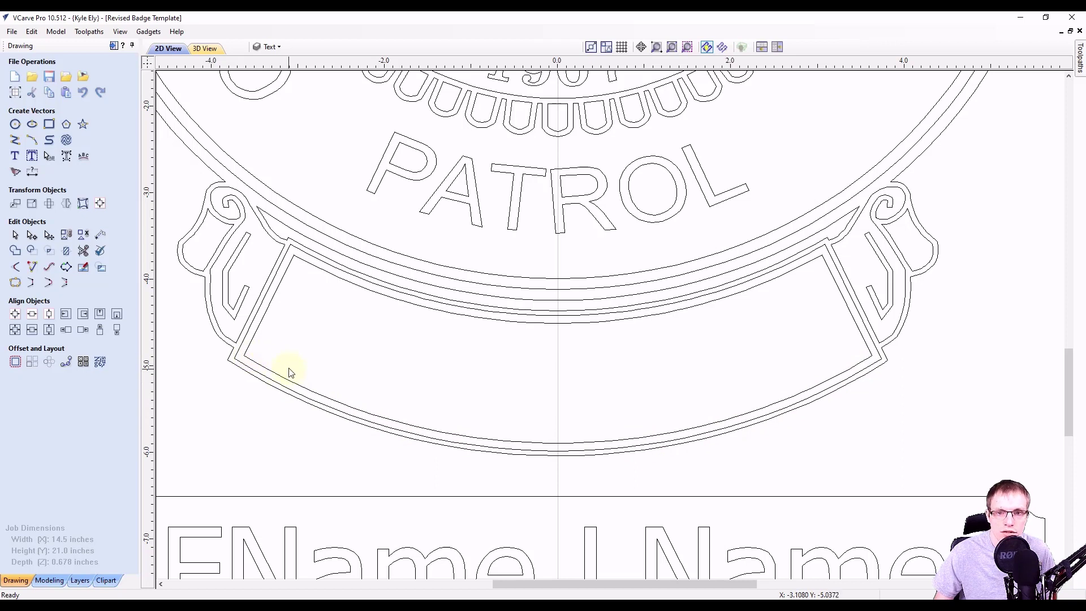
Draw a three-point arc from the banner's lower-left corner through its bottom centre to its right corner.
click(32, 141)
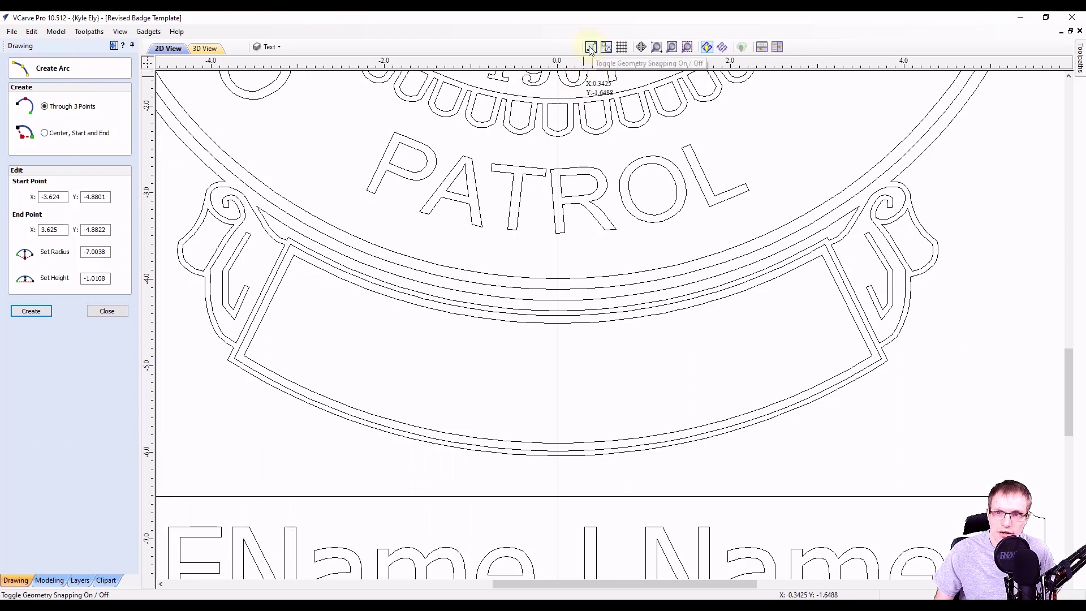
click(244, 356)
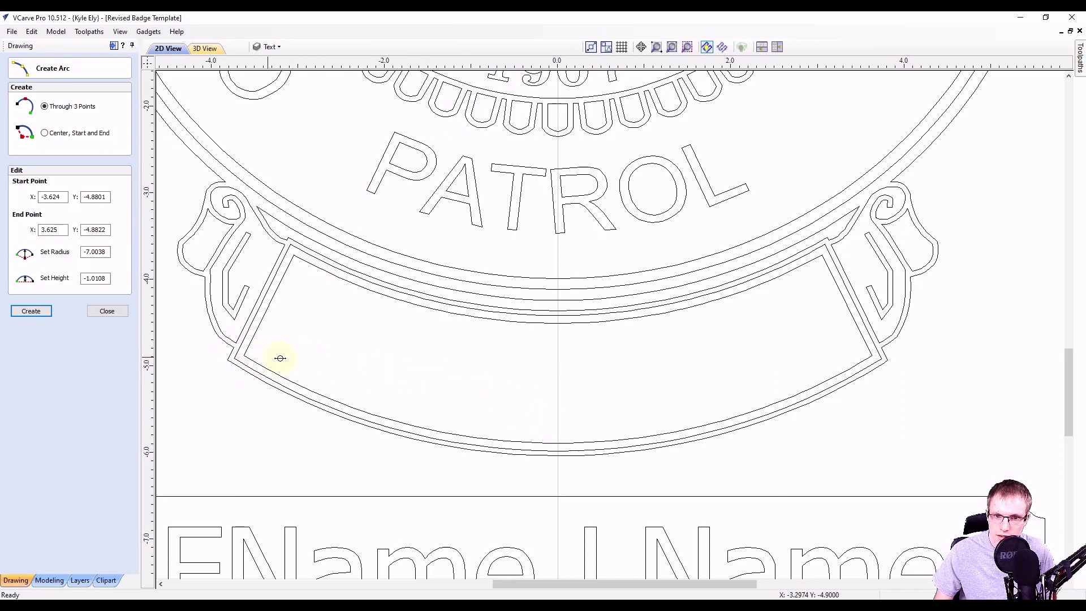
click(558, 444)
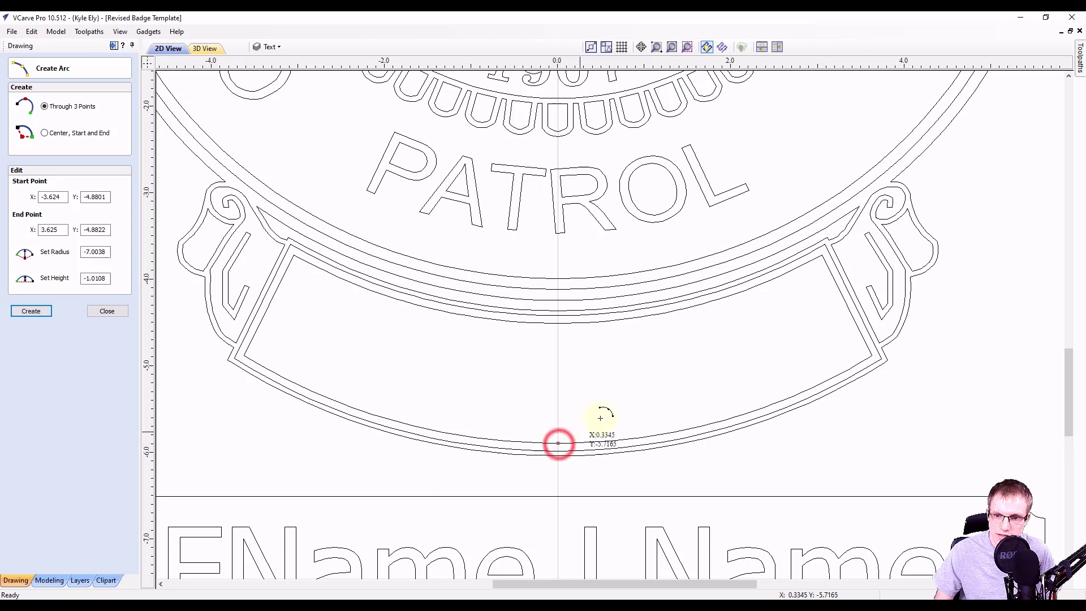
click(872, 356)
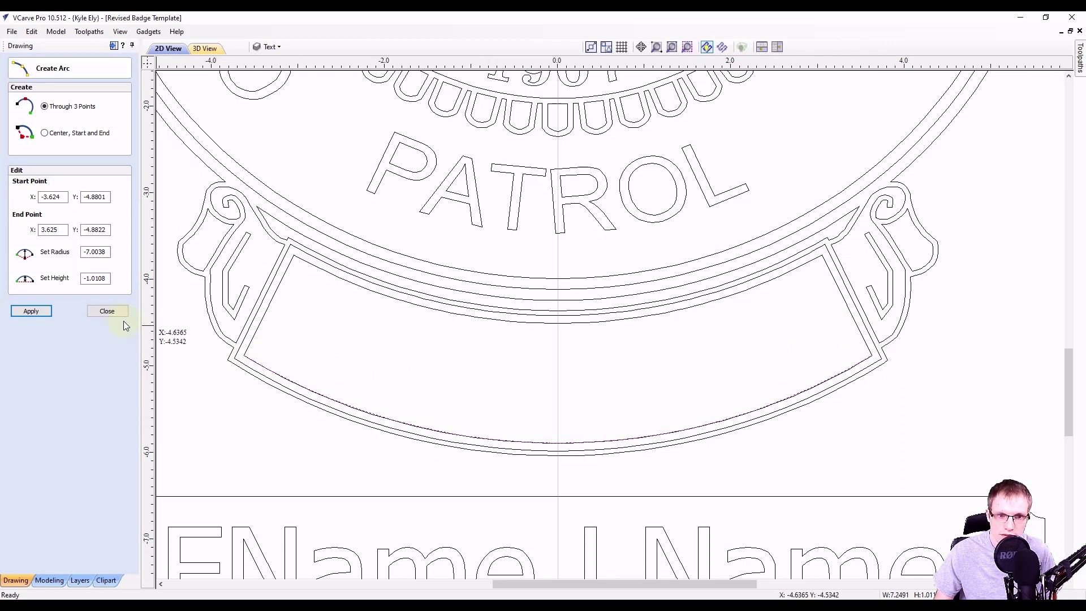
click(107, 311)
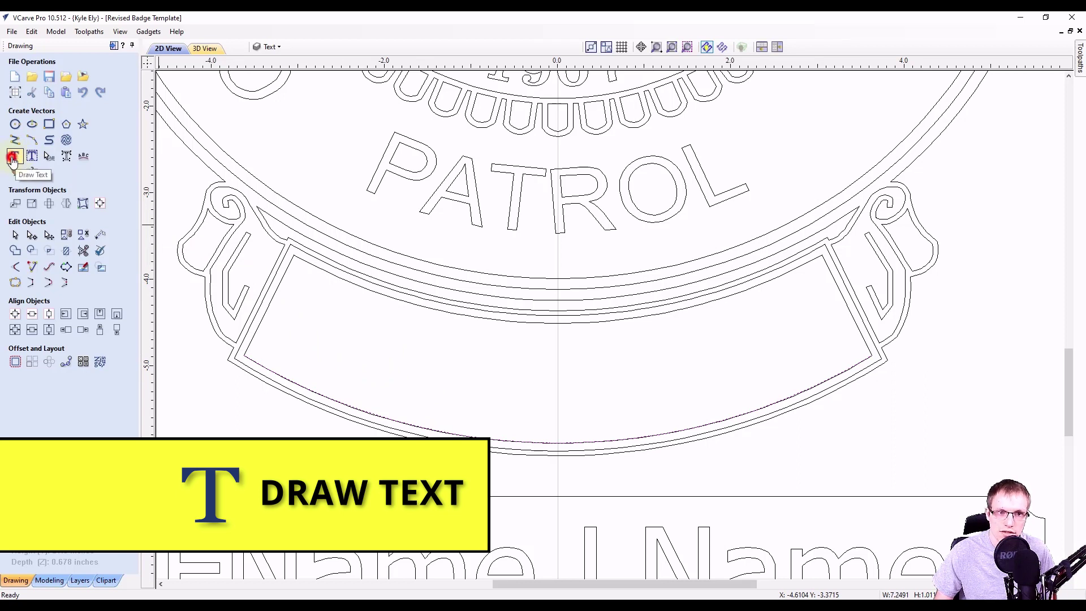
Add 'BADGE 123' in Tahoma at 0.85 inches high and drag it into the banner.
click(12, 160)
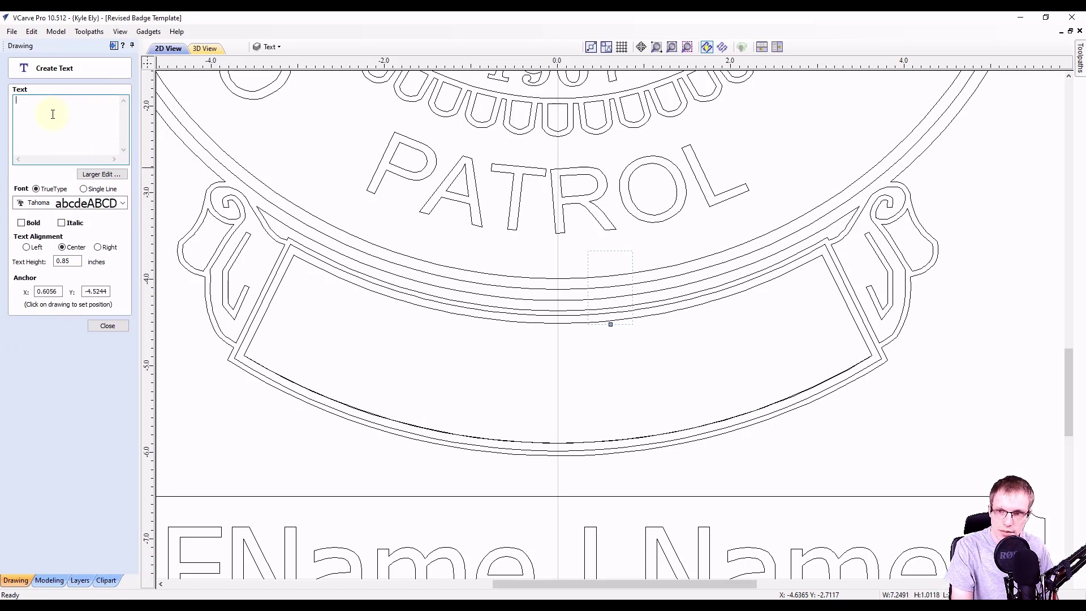
text(BA)
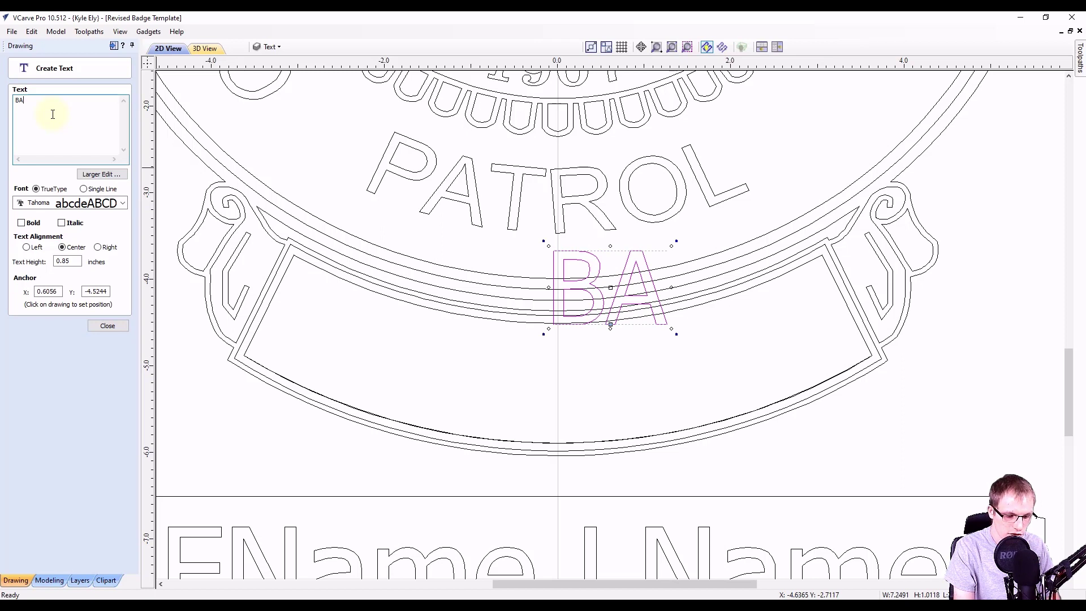
text(DGE)
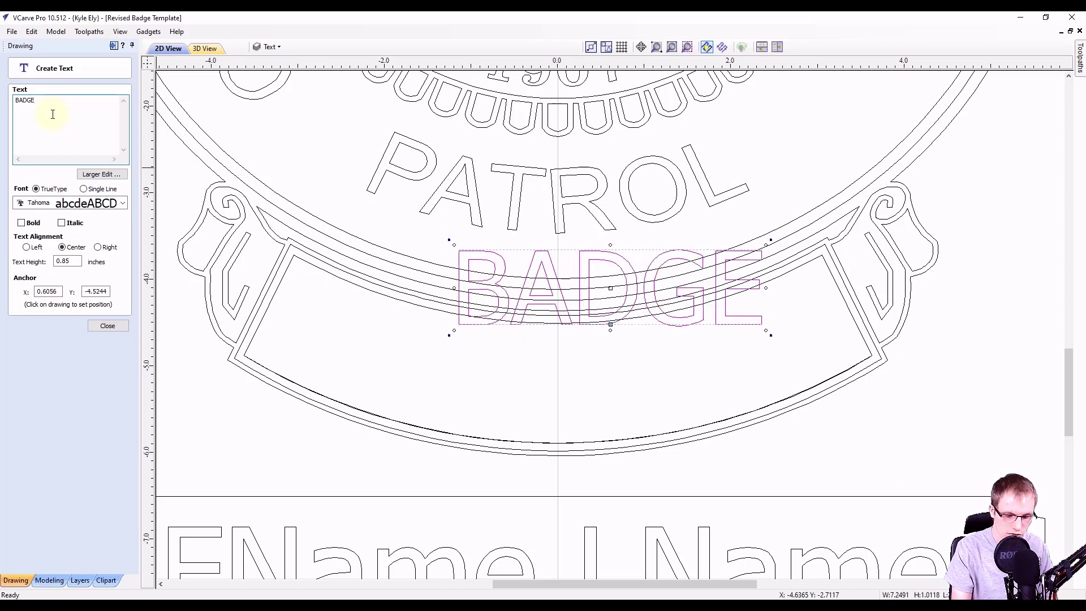
text( 123)
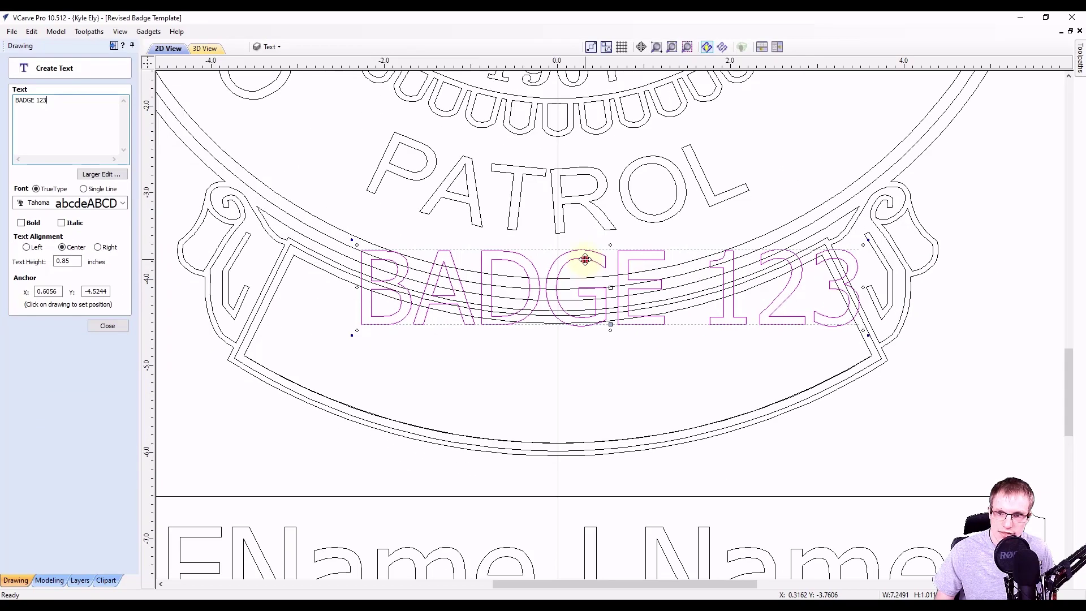
drag(586, 257, 554, 345)
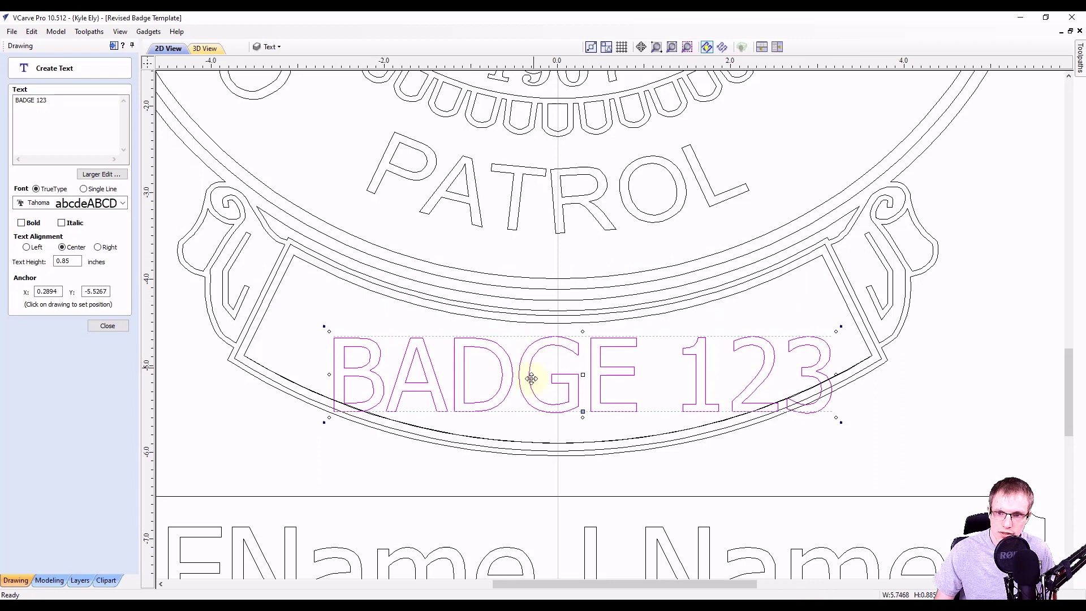
click(51, 288)
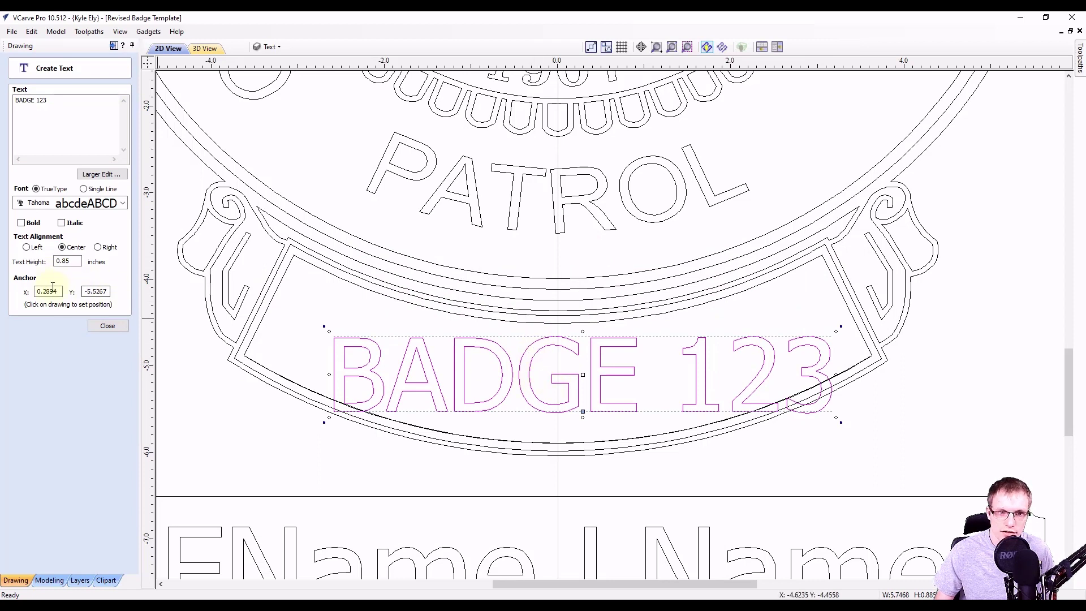
click(105, 325)
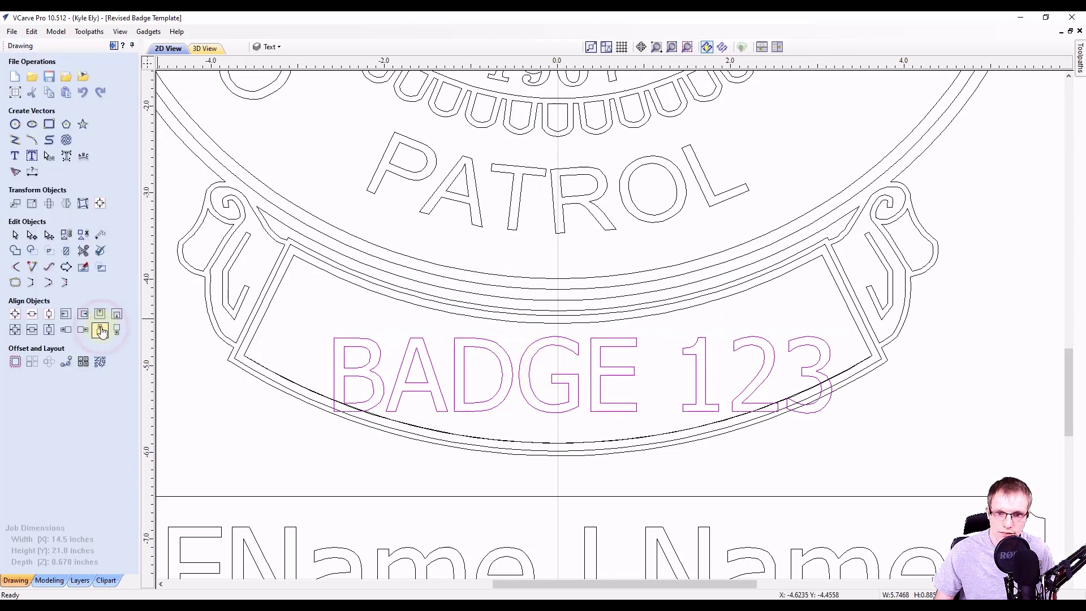
Wrap BADGE 123 onto the lower arc at a 0.25-inch offset with wider letter spacing.
click(513, 389)
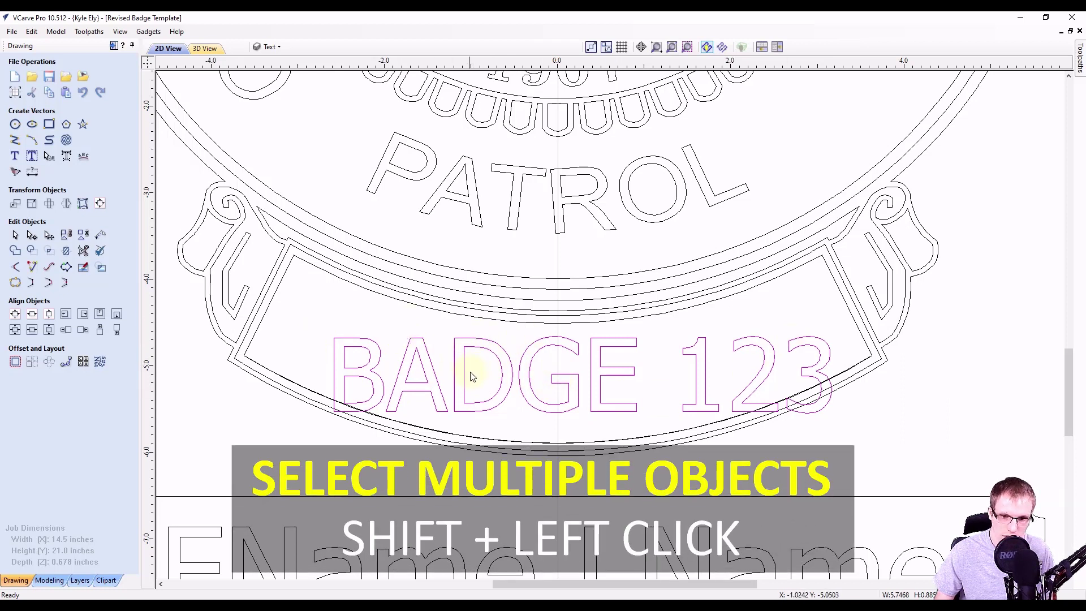
shift+click(447, 433)
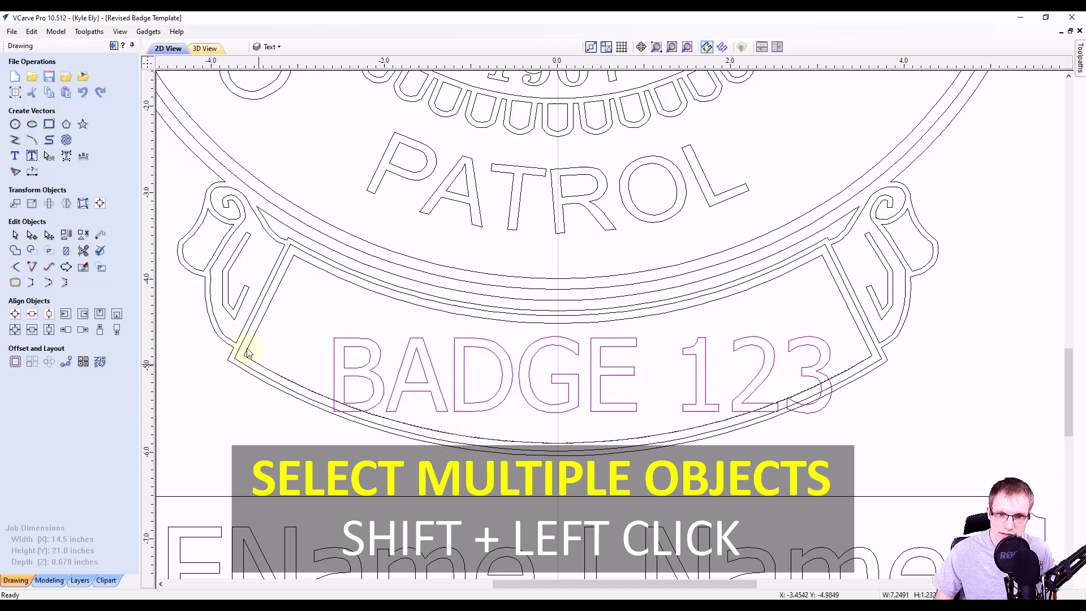
click(83, 160)
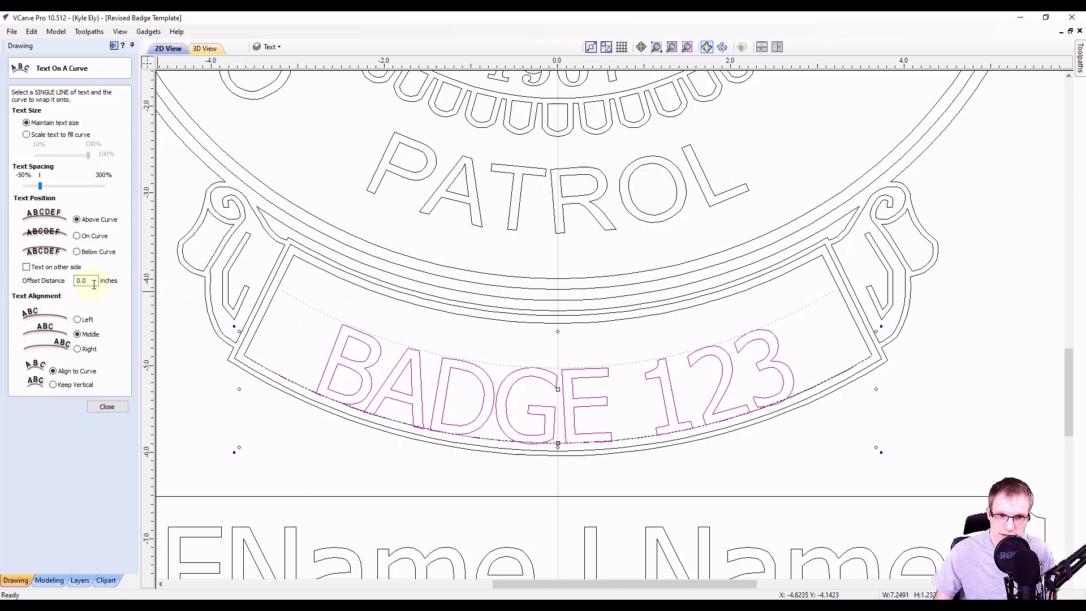
drag(82, 282, 91, 281)
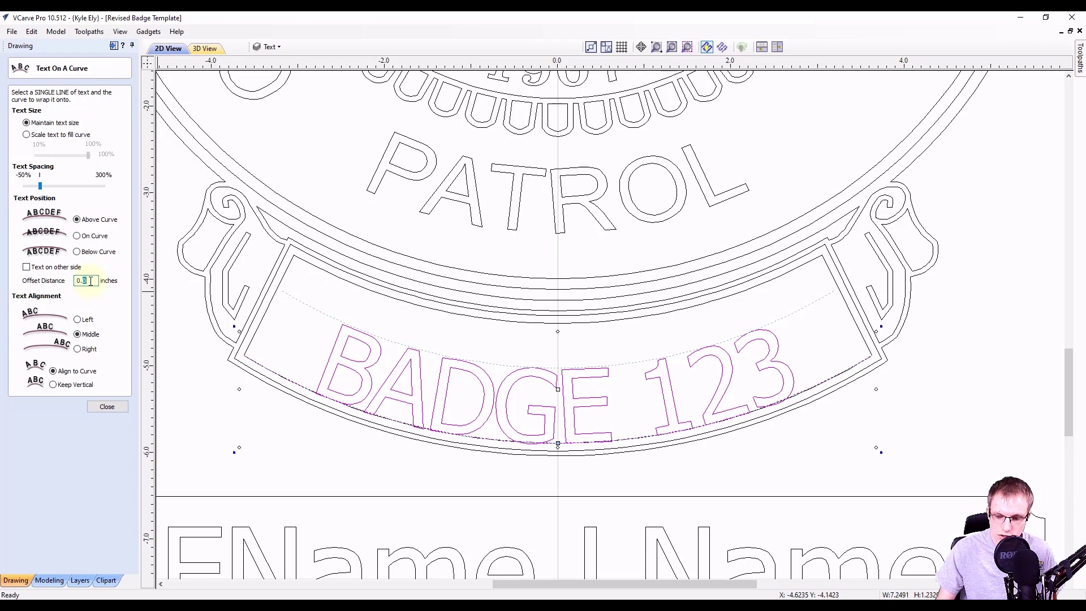
key(Tab)
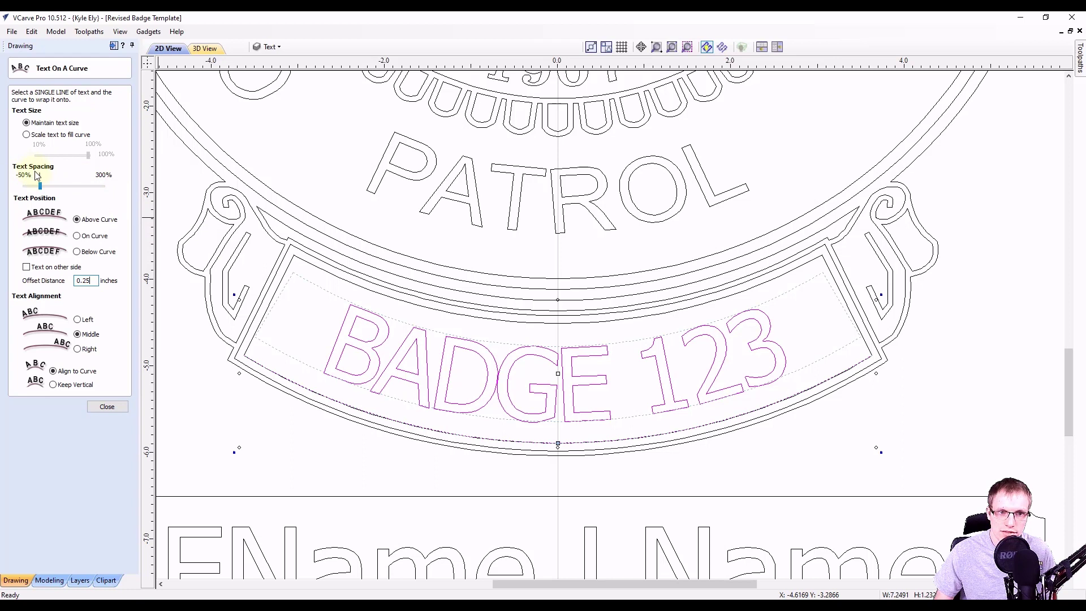
drag(41, 190, 56, 191)
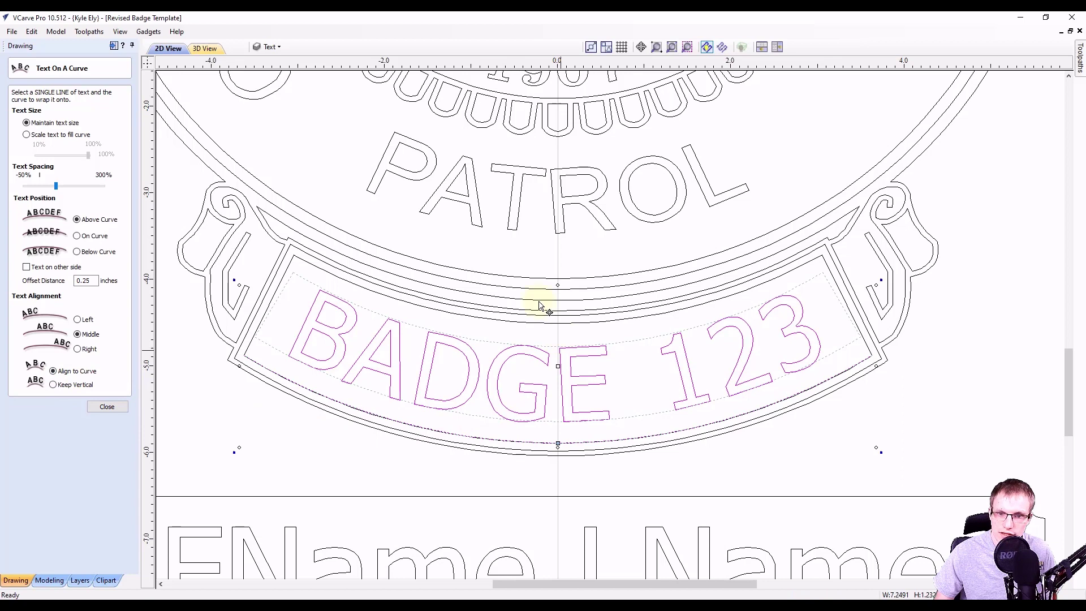
click(106, 408)
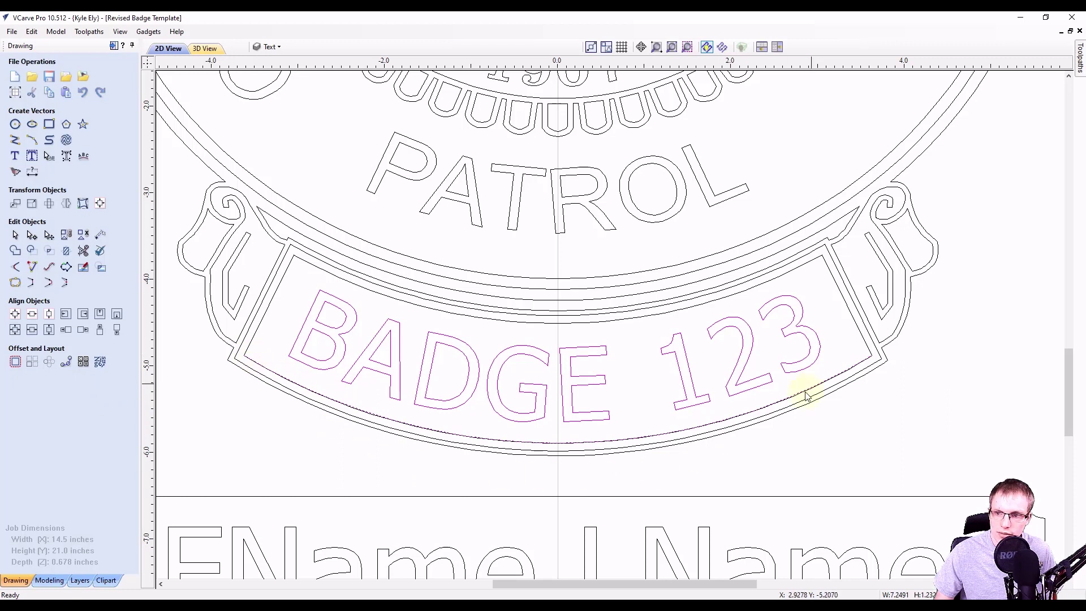
click(410, 481)
Delete the duplicate curve under BADGE 123 and zoom out to the whole badge.
click(413, 428)
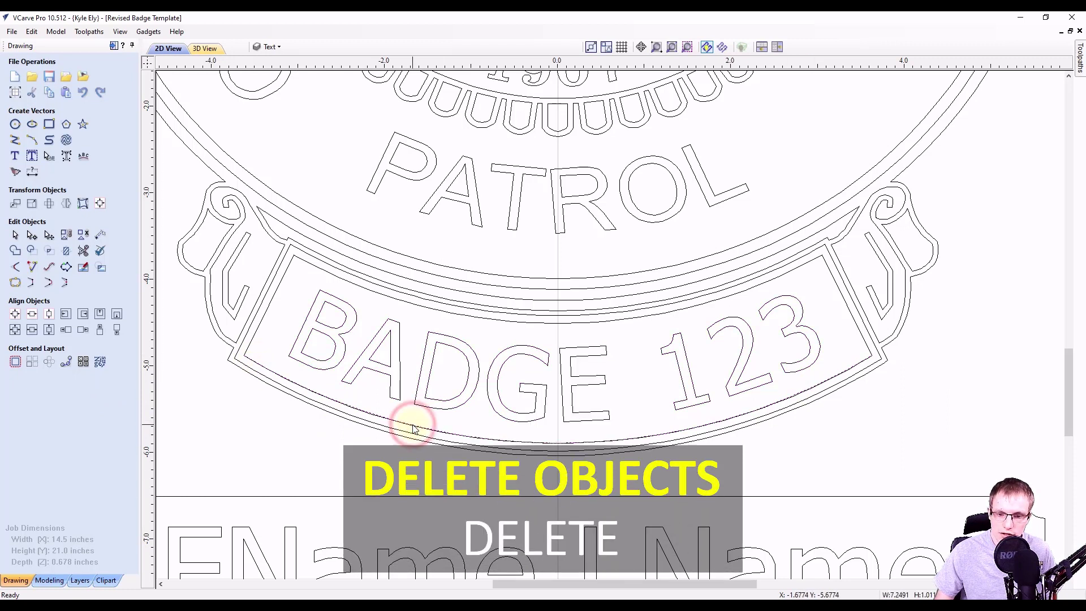
key(Delete)
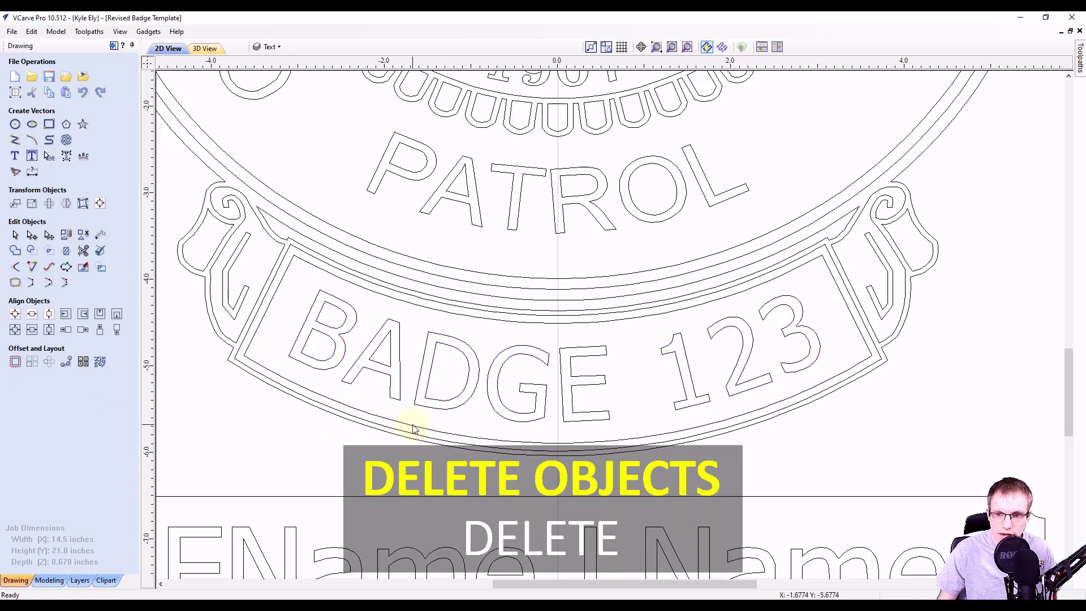
scroll(474, 395, down, 1)
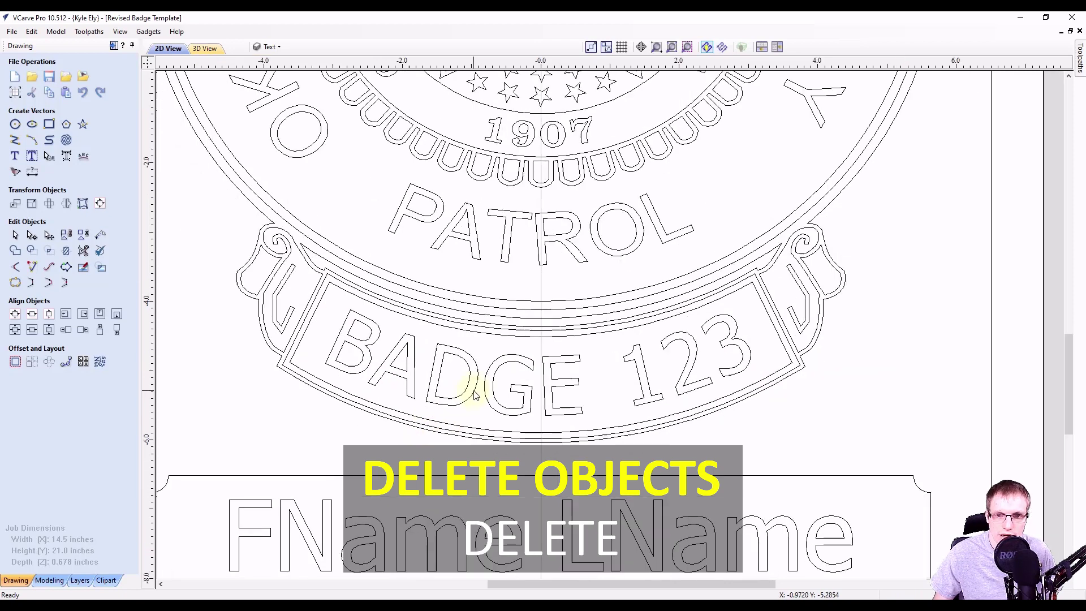
scroll(492, 390, down, 4)
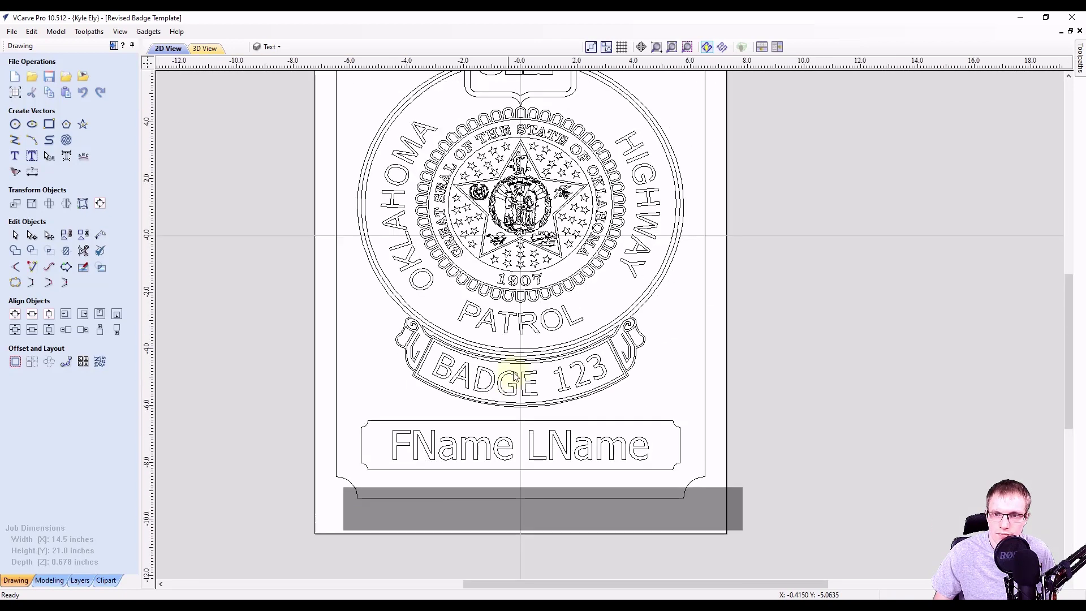
scroll(521, 389, down, 3)
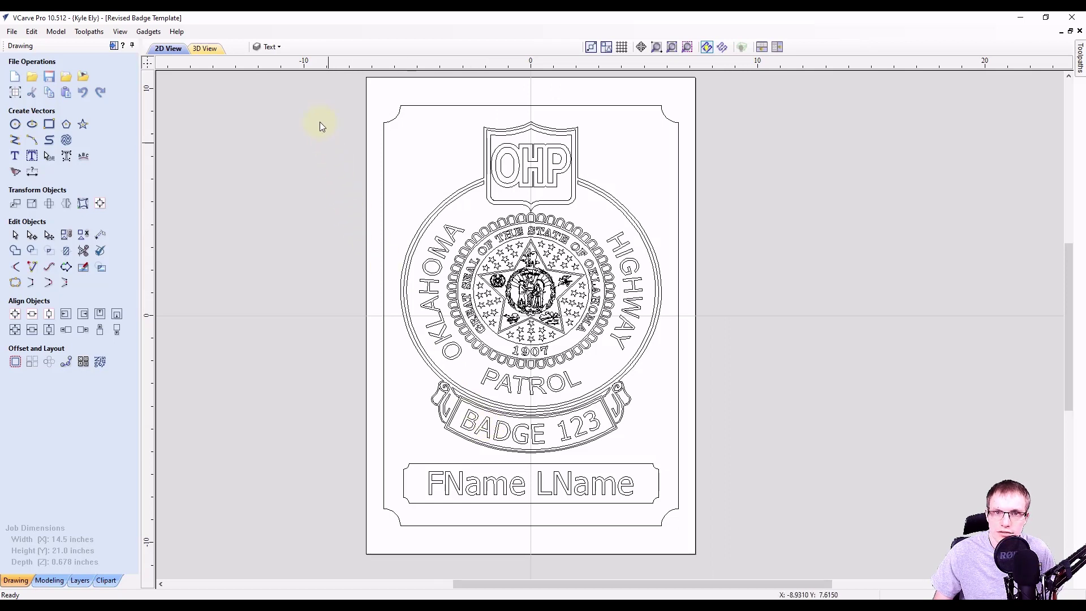
Hide and re-show the Text, Border and Badge layers to check each one's contents.
click(277, 47)
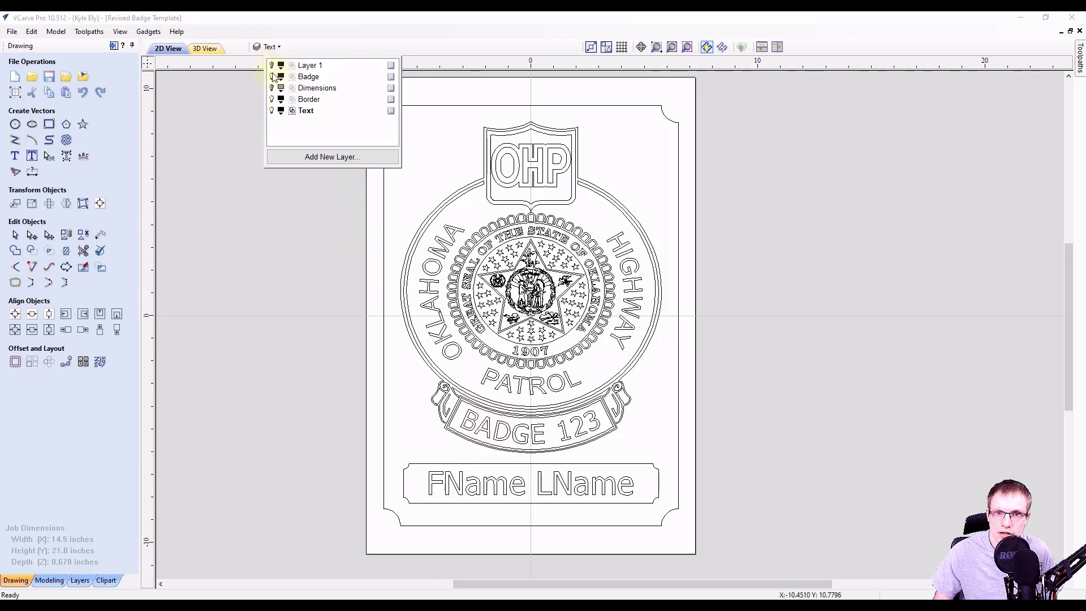
click(272, 111)
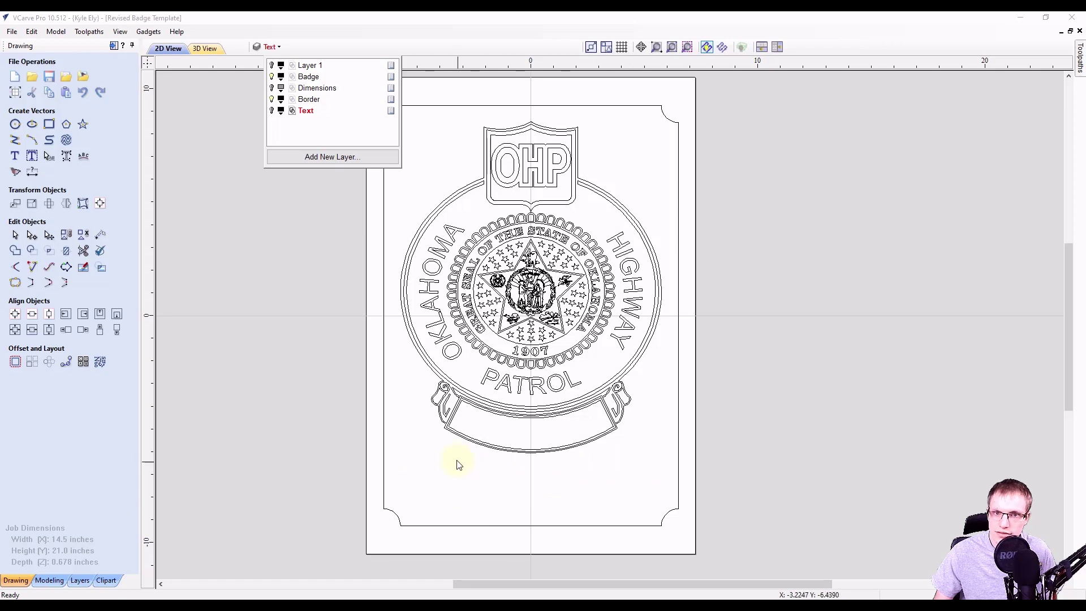
click(272, 110)
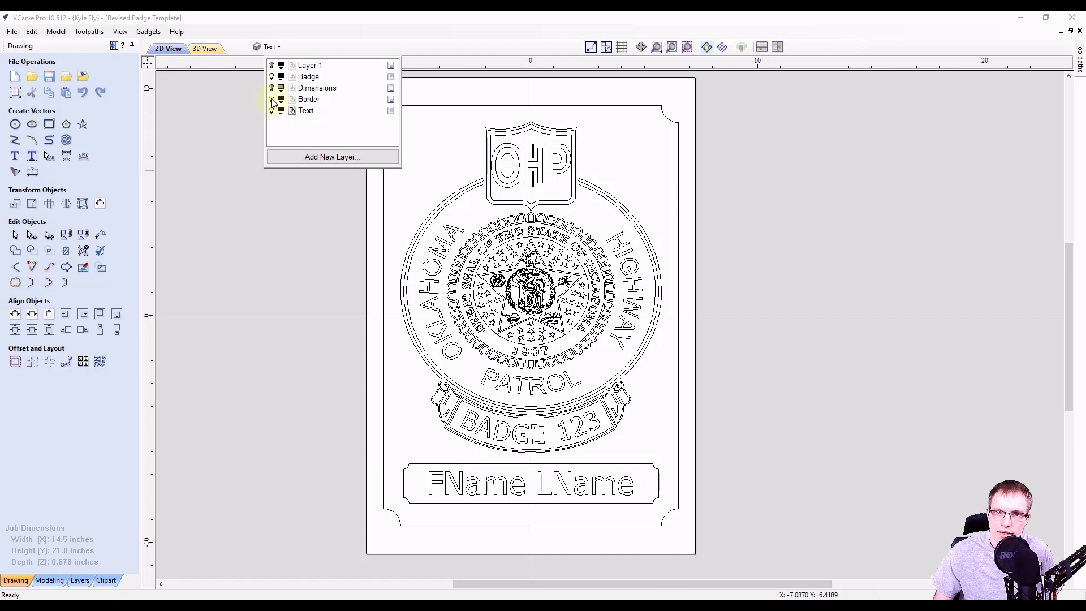
click(272, 99)
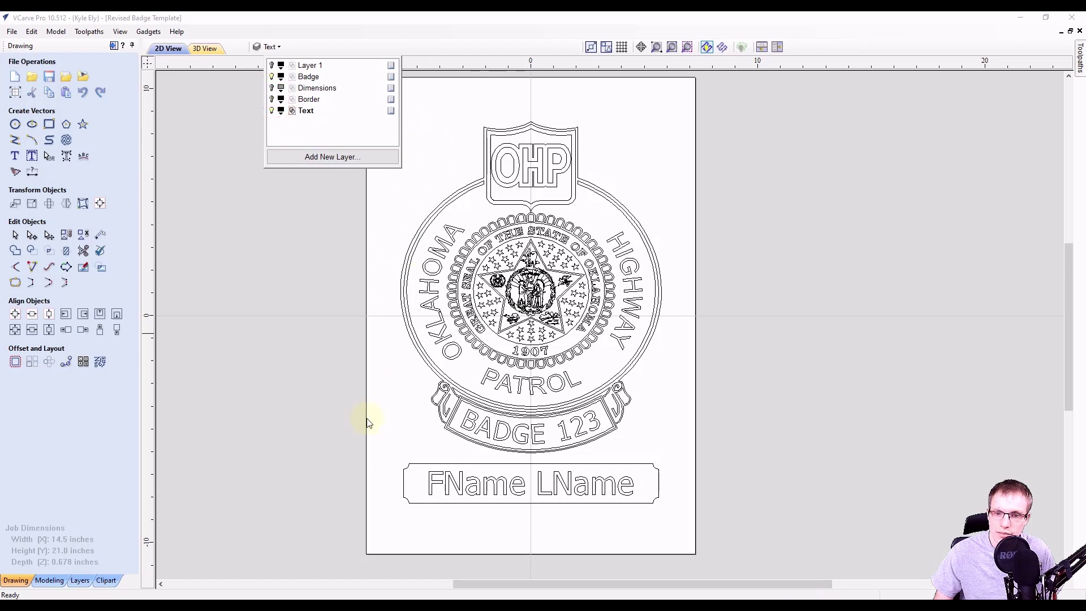
click(272, 100)
click(272, 77)
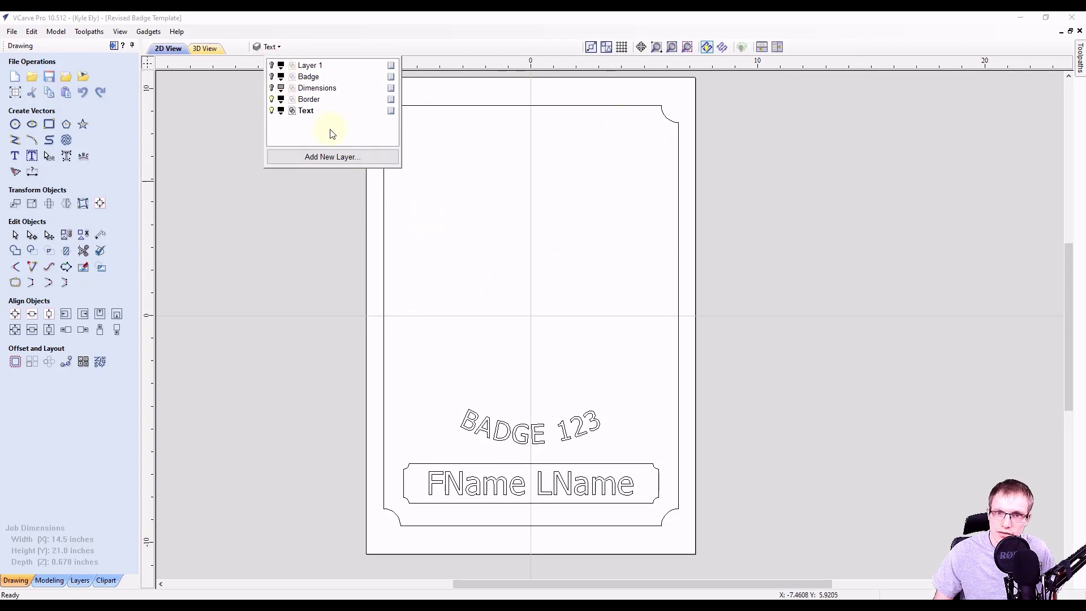
click(272, 78)
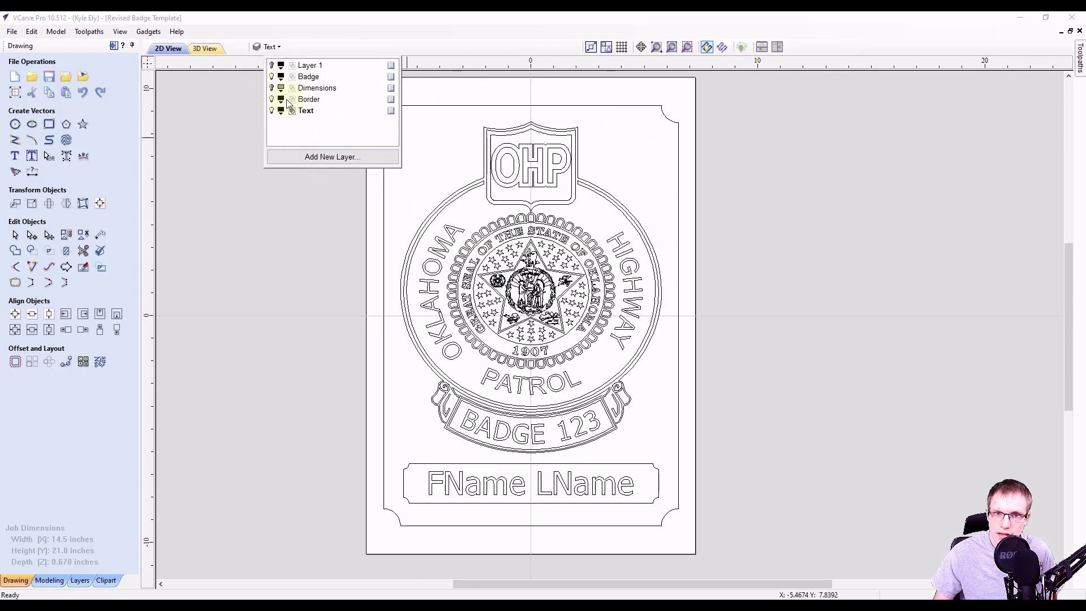
click(562, 245)
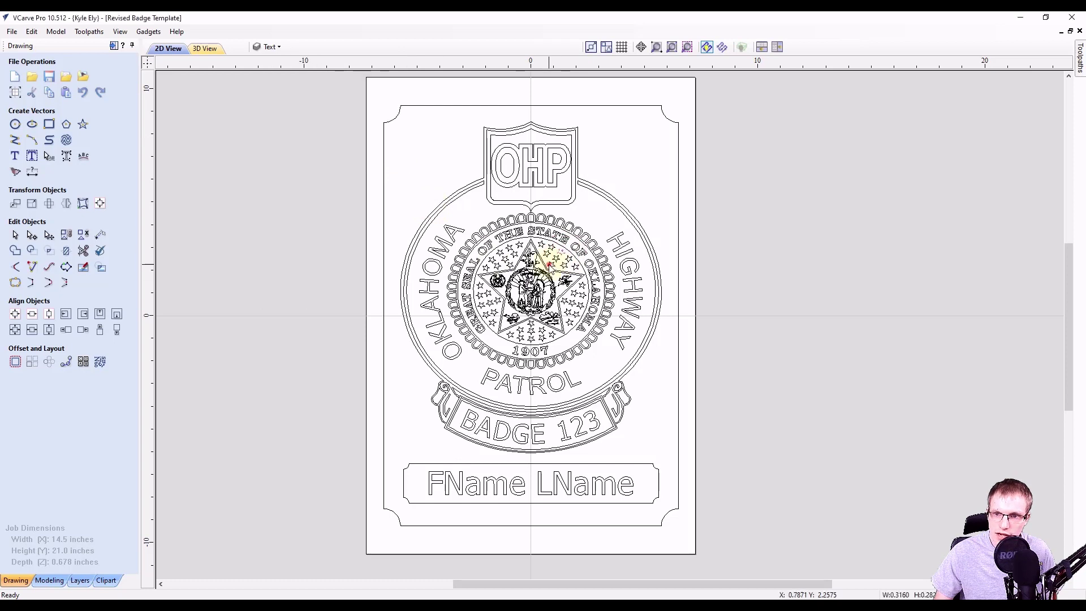
Select pieces of the seal and a HIGHWAY letter to inspect which layer they sit on.
click(451, 303)
click(478, 351)
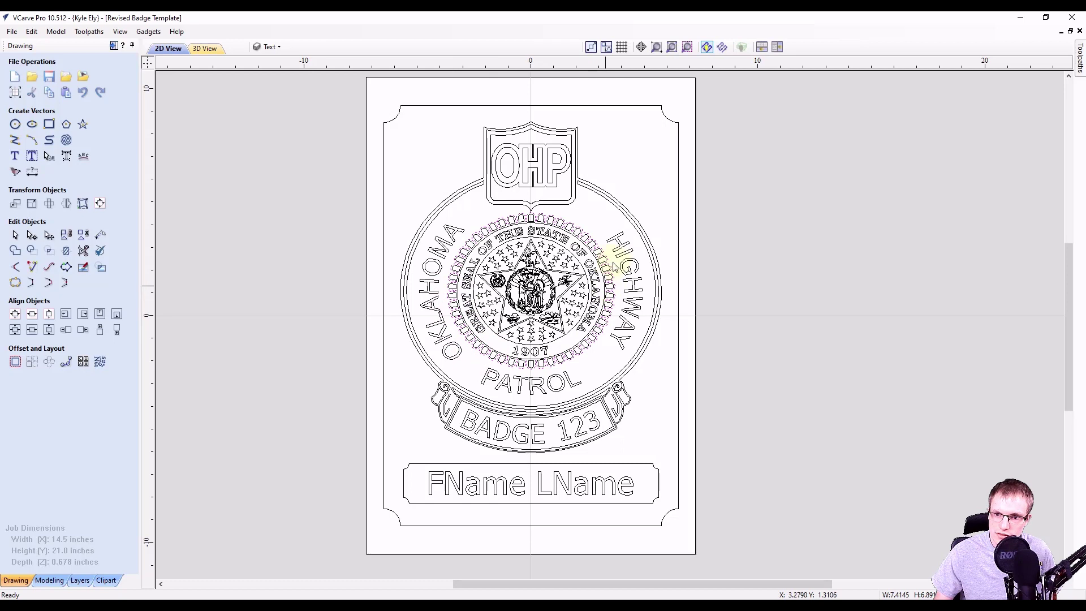
click(636, 276)
click(627, 320)
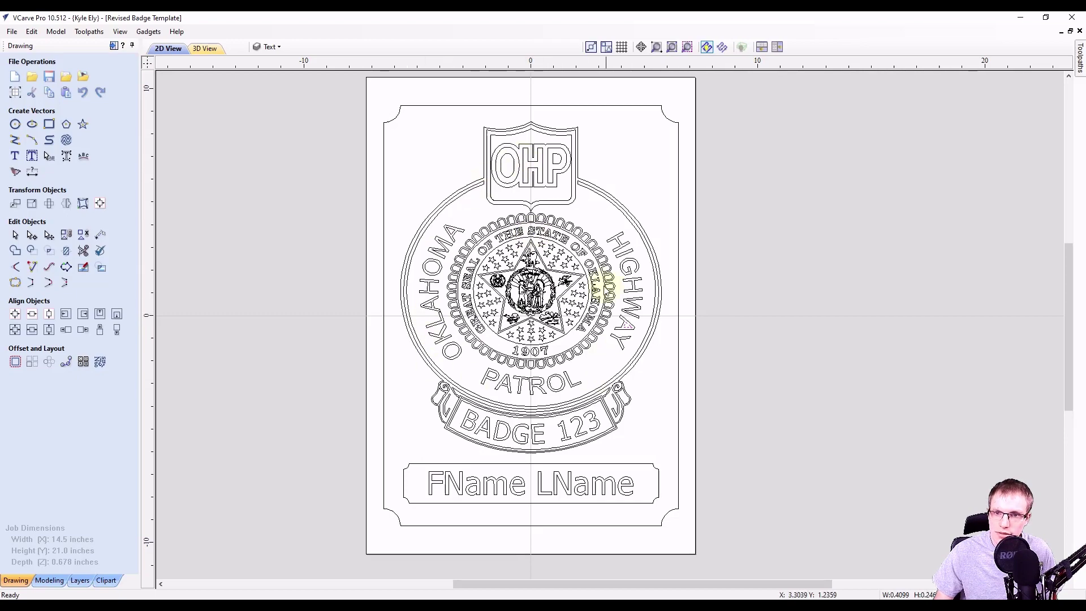
click(274, 47)
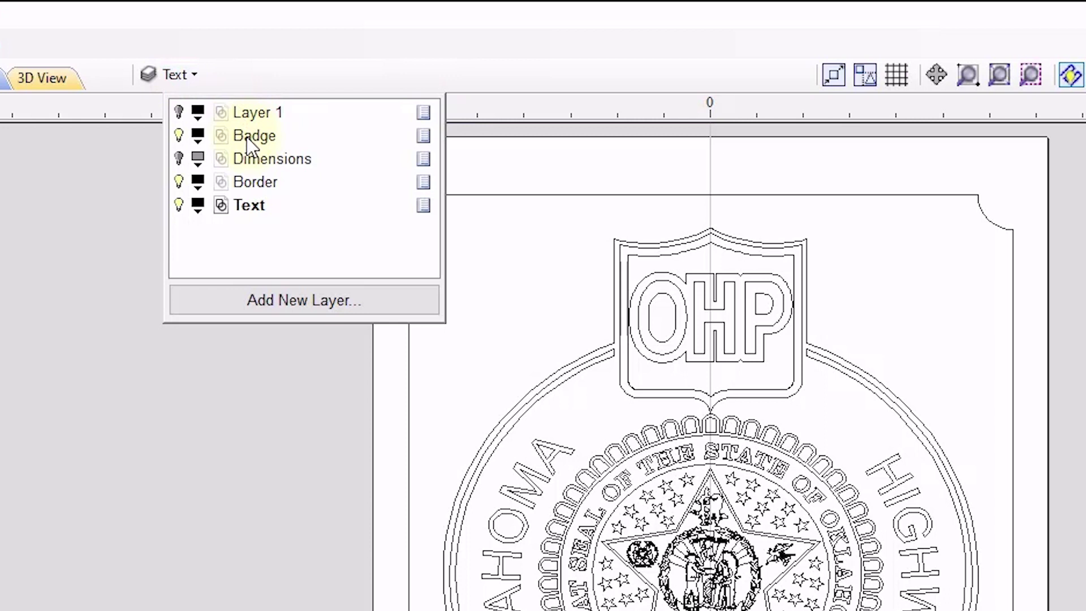
Make Badge the active layer and group all of its vectors together.
click(248, 136)
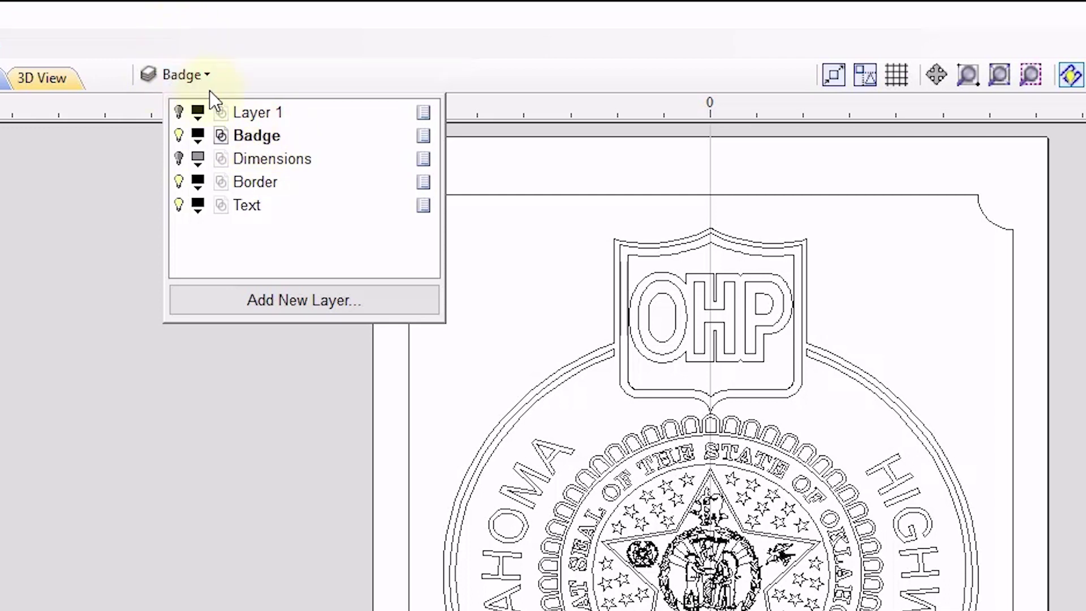
right_click(253, 138)
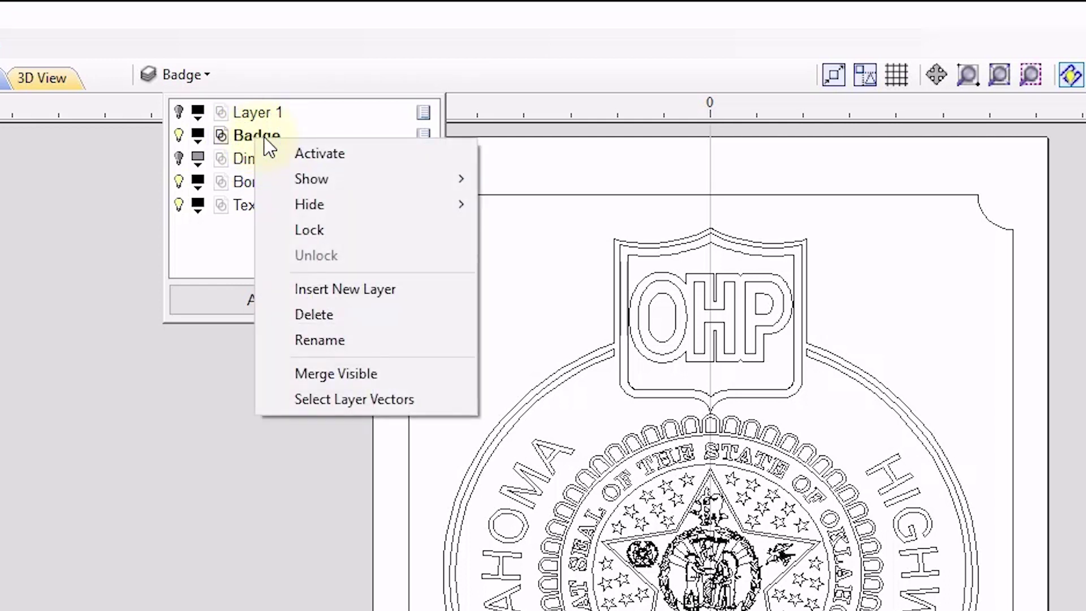
click(328, 399)
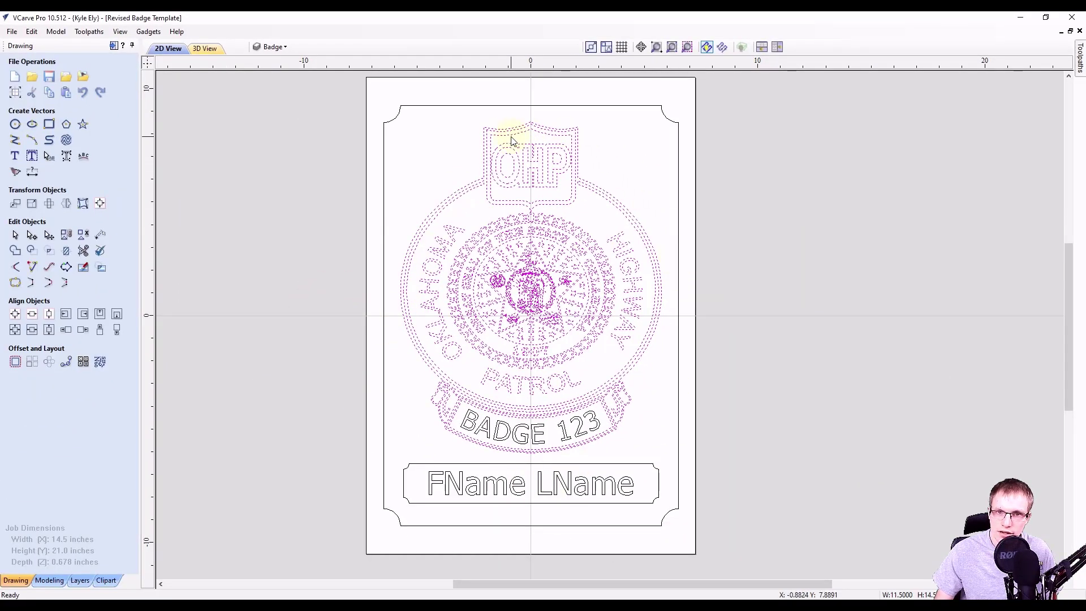
key(g)
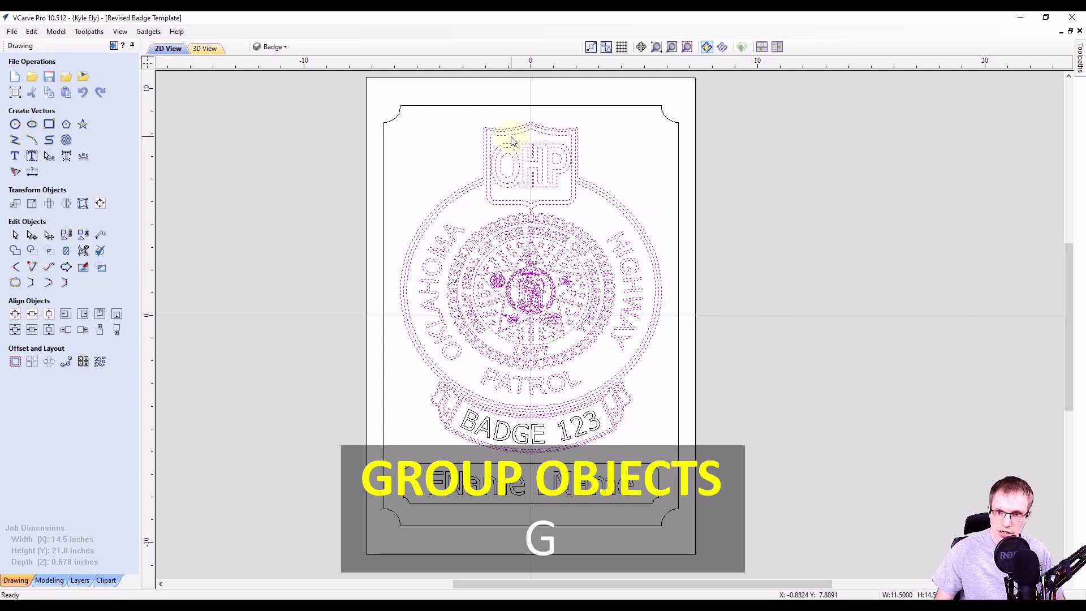
Check the grouped badge artwork, BADGE 123 text, FName LName text and border by selecting each.
click(512, 140)
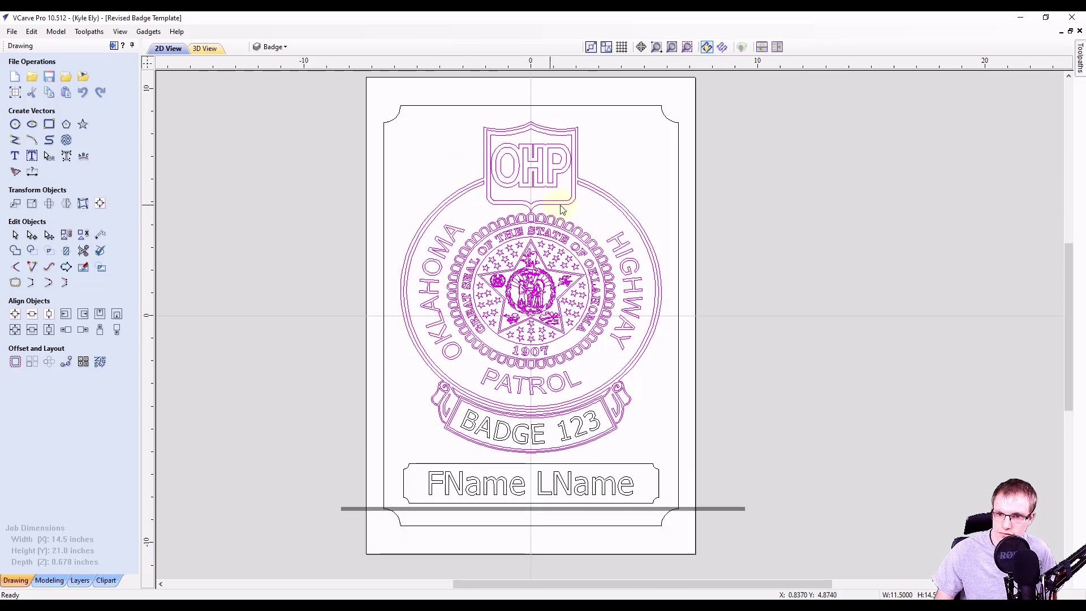
click(588, 209)
click(556, 249)
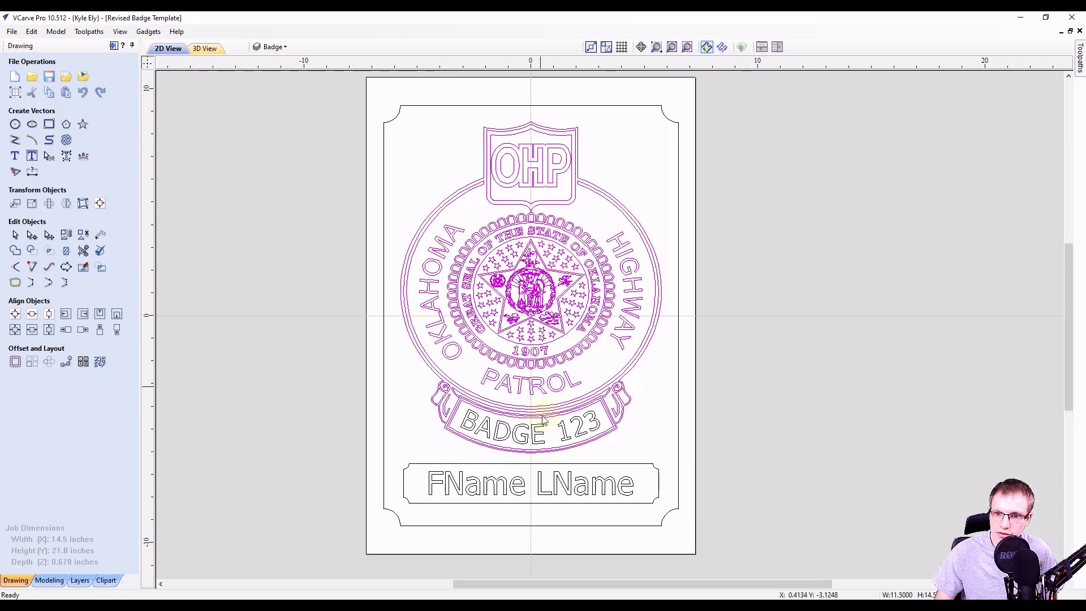
click(529, 437)
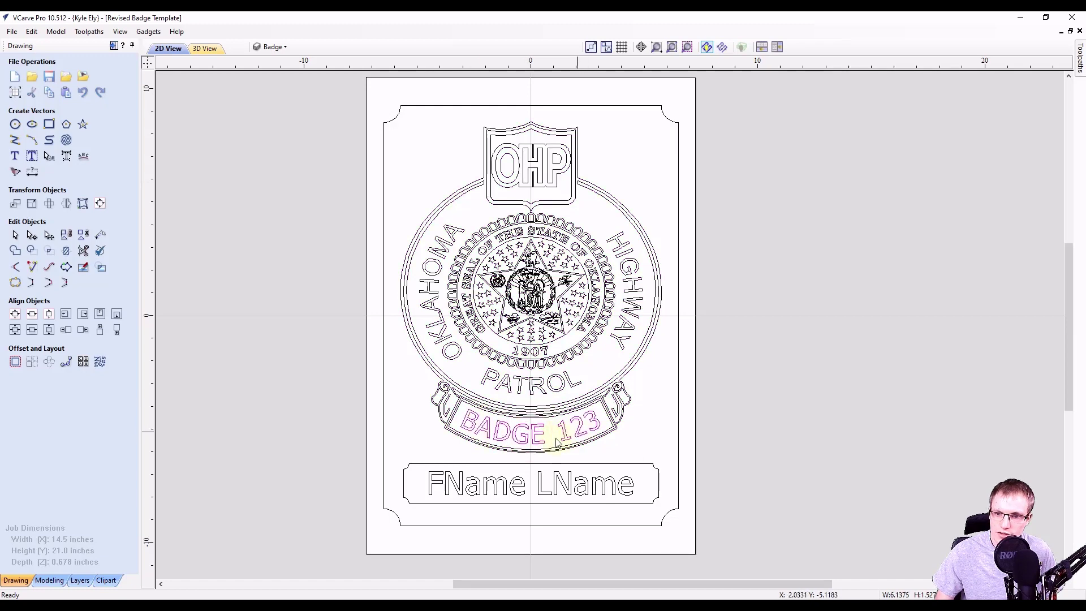
click(478, 488)
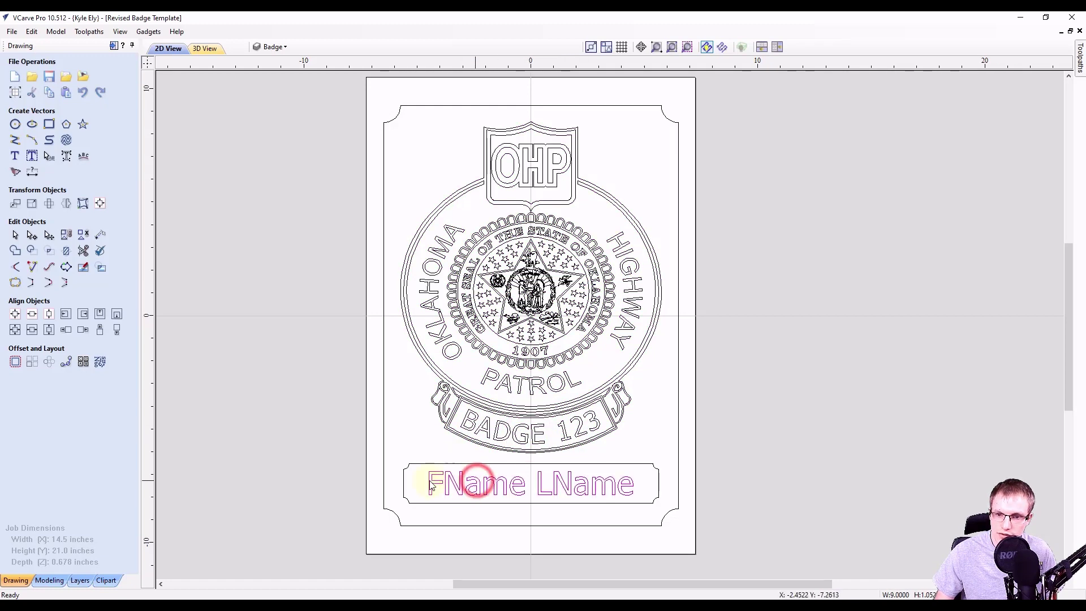
click(487, 460)
click(383, 432)
click(419, 412)
Toggle the Badge, Border and Text layers off and back on to check their contents.
click(273, 46)
click(272, 77)
click(272, 77)
click(272, 99)
click(272, 99)
click(272, 110)
click(273, 110)
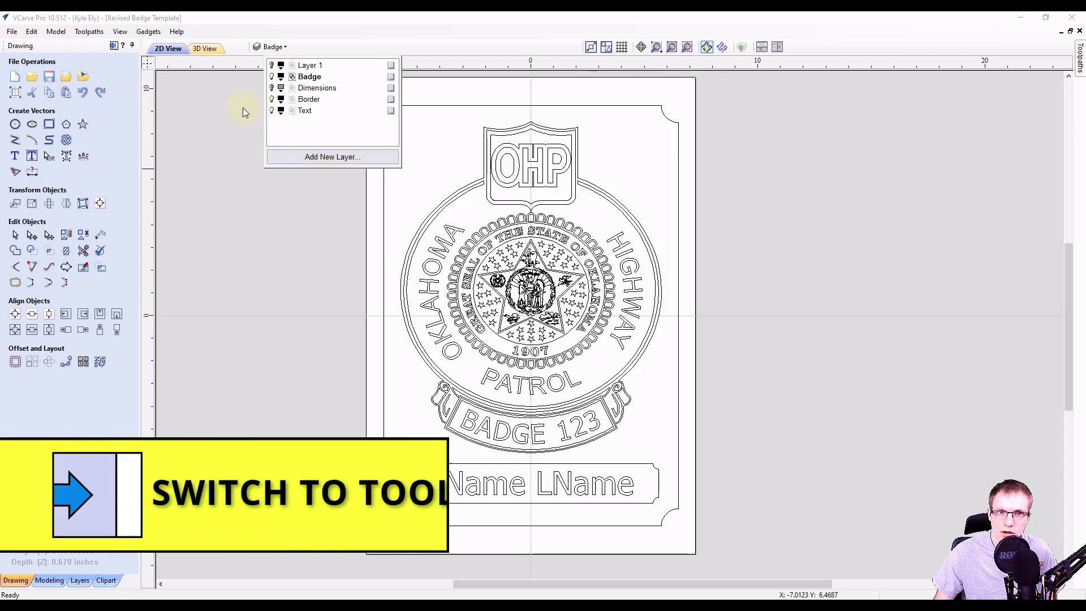
Open the V-Carve 2 [Clear 1] toolpath's V-Carve / Engraving settings from the Toolpaths panel.
click(113, 45)
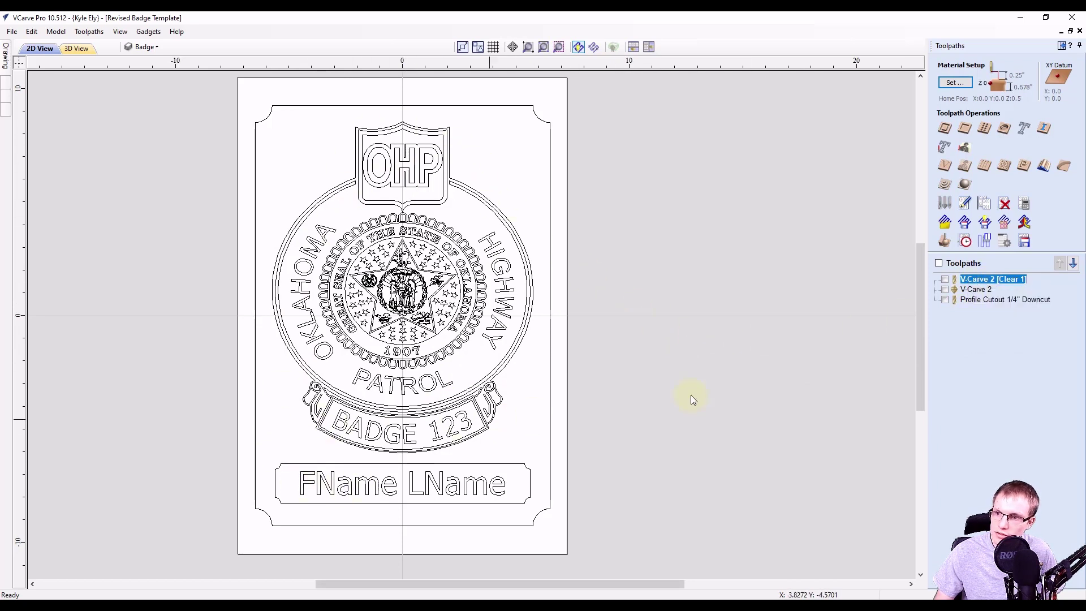
double_click(978, 283)
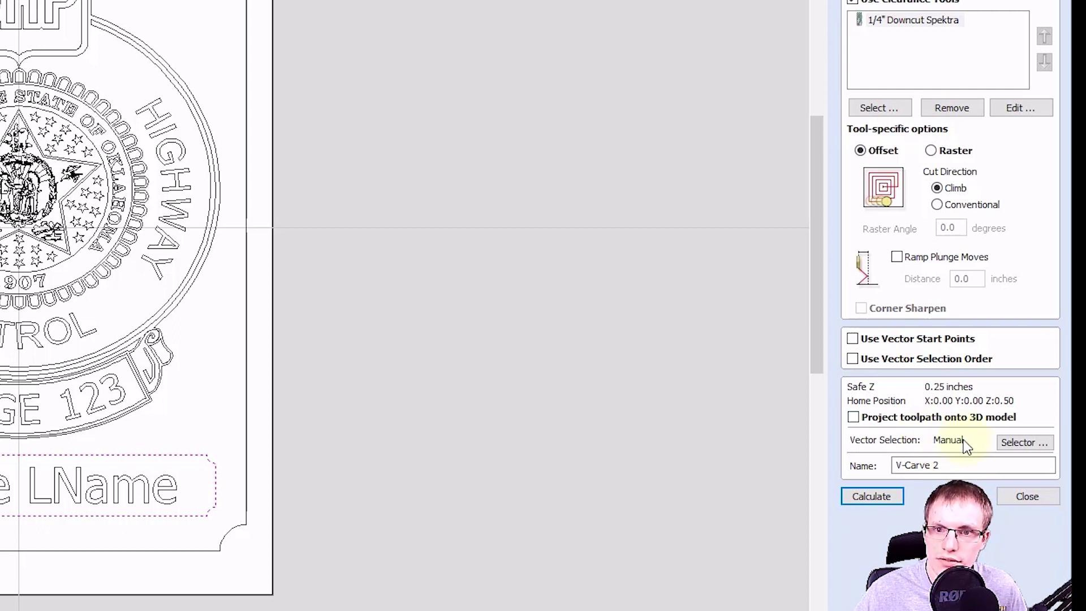
Filter the toolpath's vector selection to closed vectors on the Badge and Text layers.
click(1009, 444)
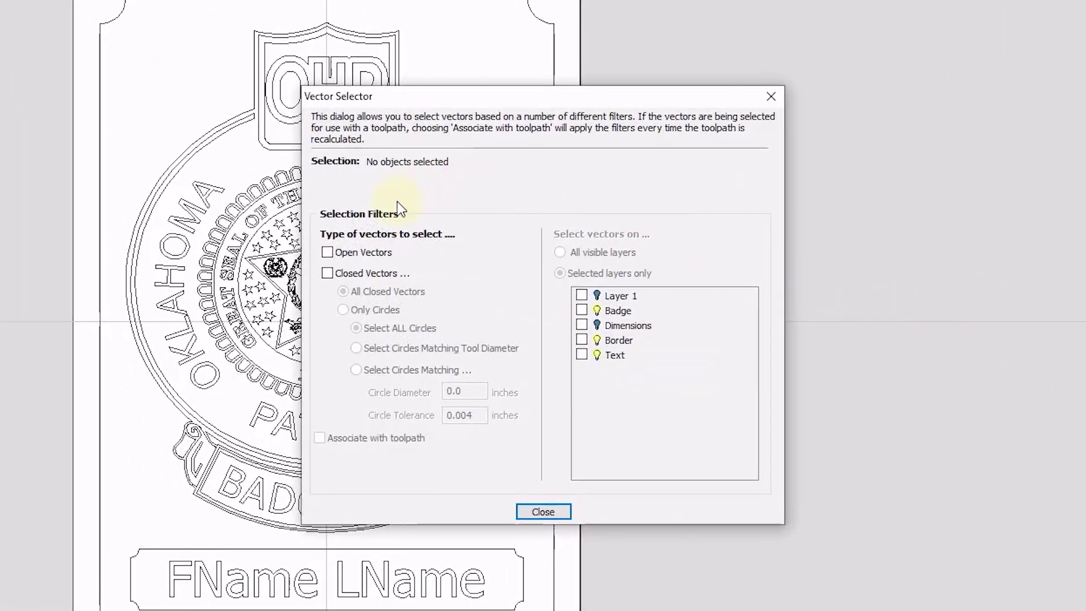
click(328, 273)
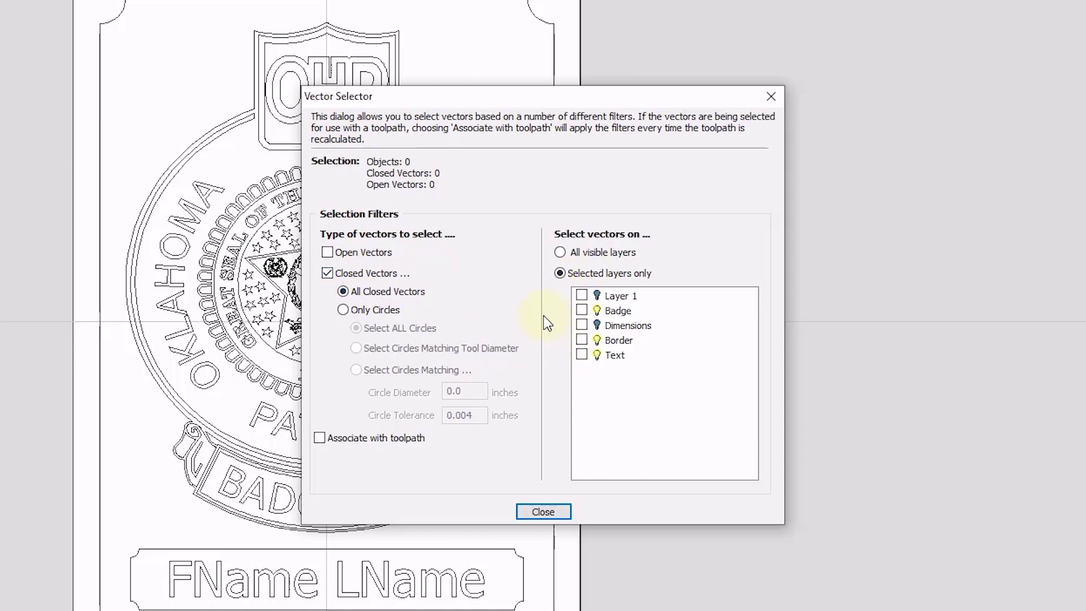
click(581, 312)
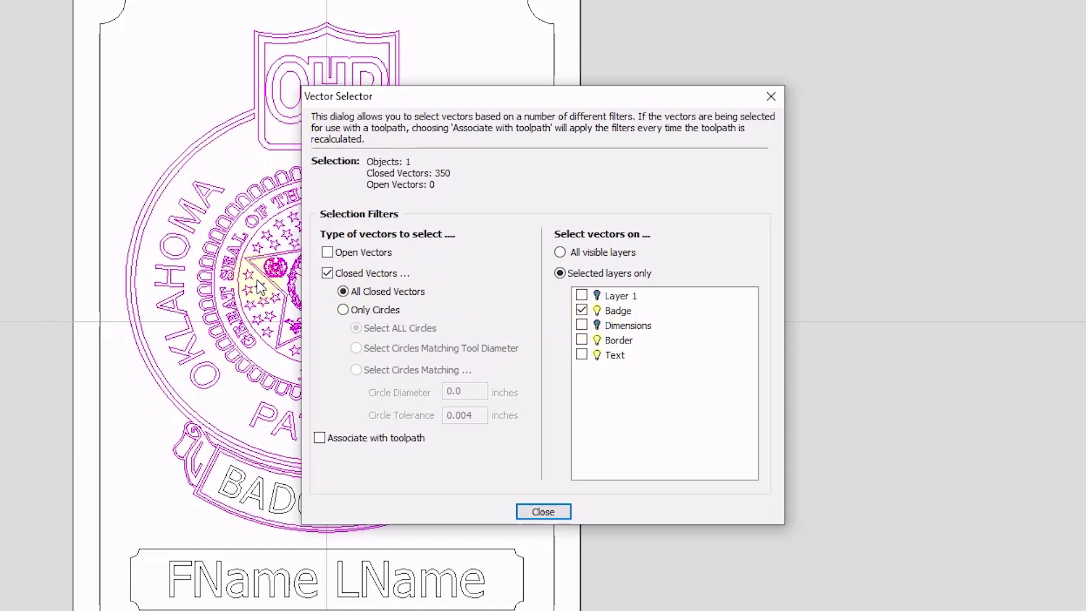
click(582, 355)
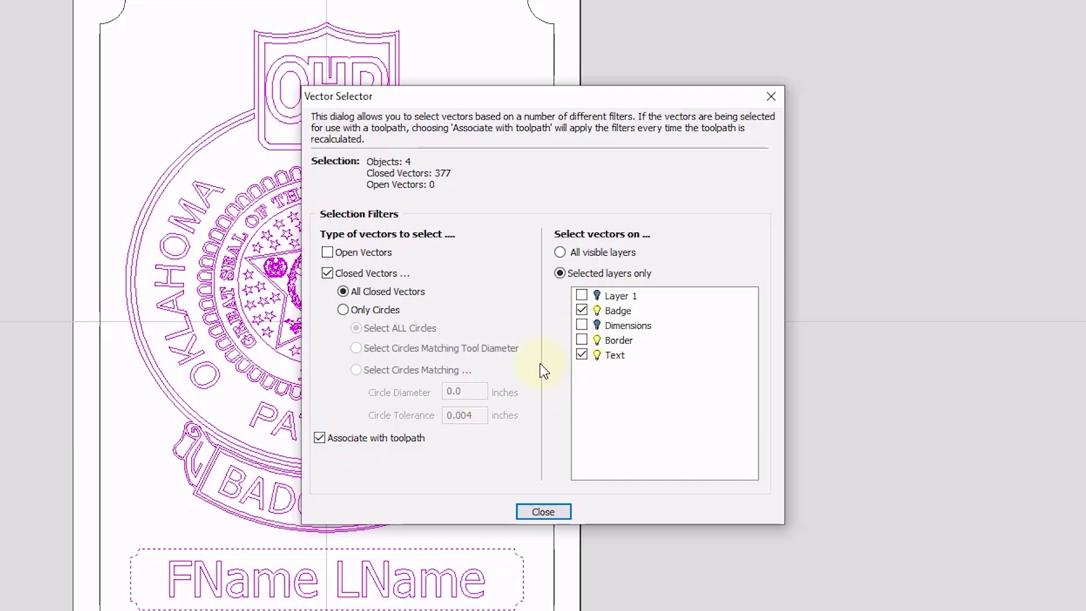
click(536, 513)
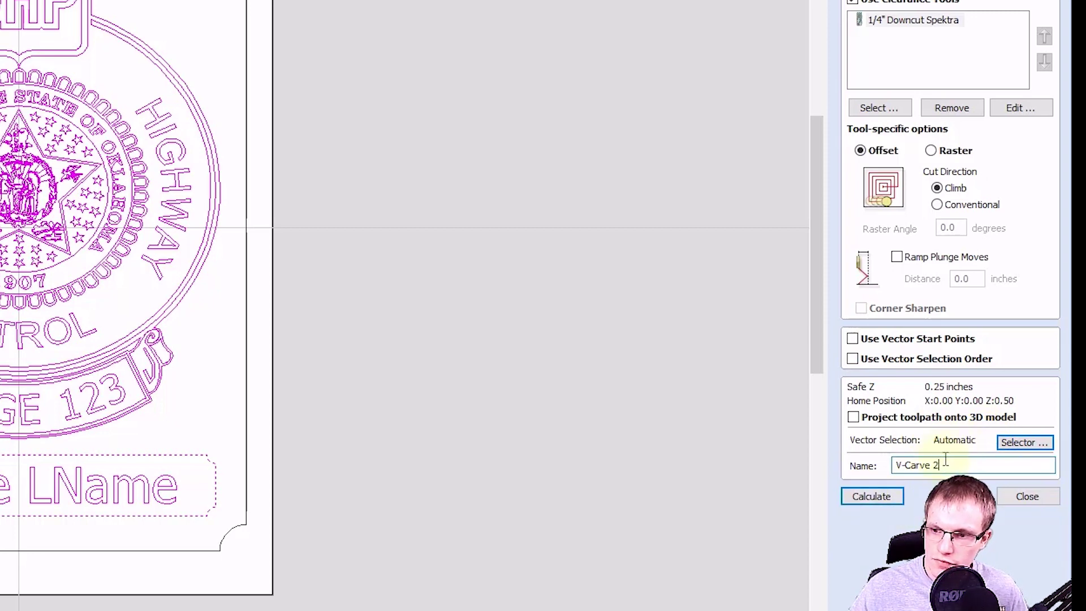
Rename the toolpath to V-Carve Badge and recalculate it.
drag(940, 465, 932, 467)
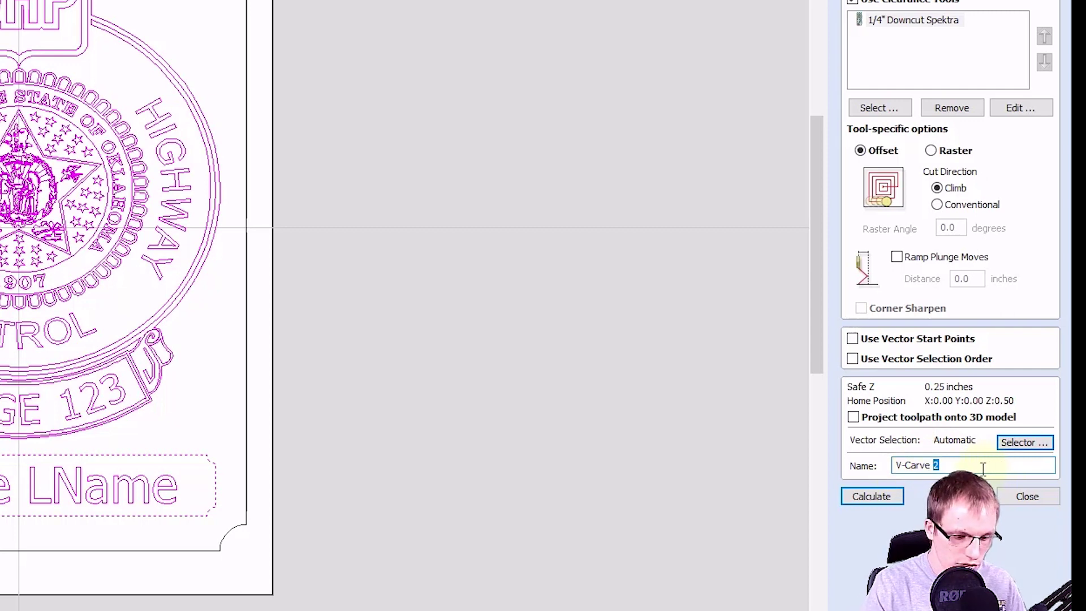
text(Badge)
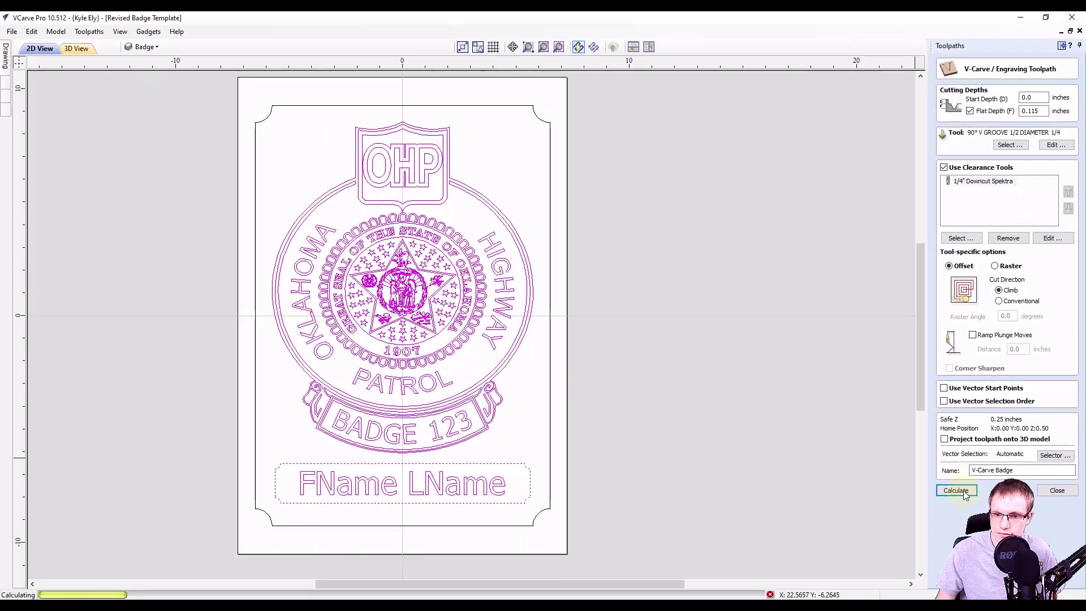
click(937, 494)
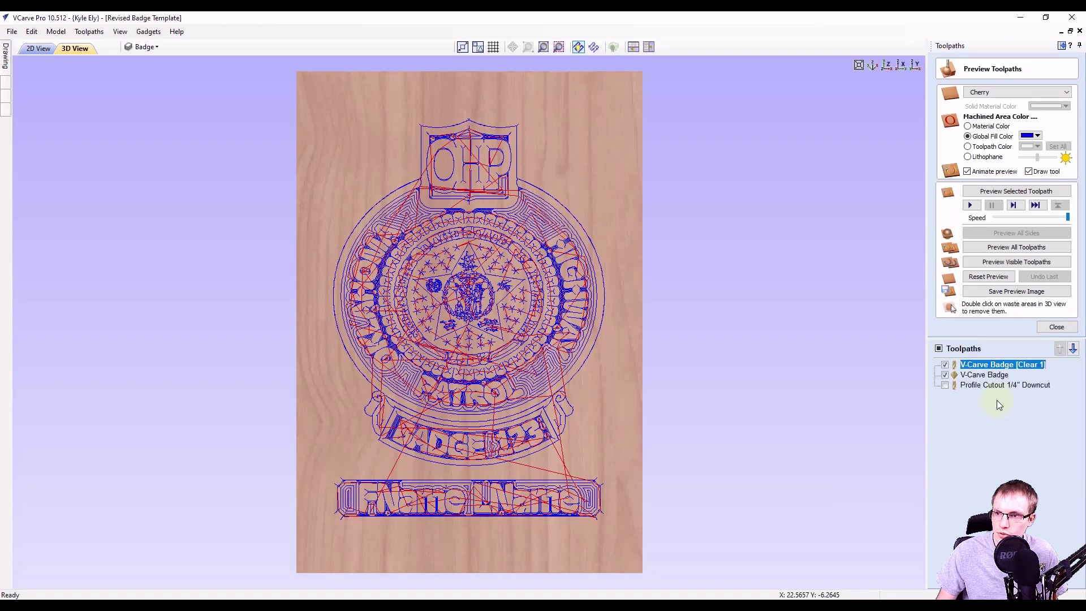
Preview the carved badge at an angle, then open the Profile Cutout 1/4" Downcut settings.
click(1020, 263)
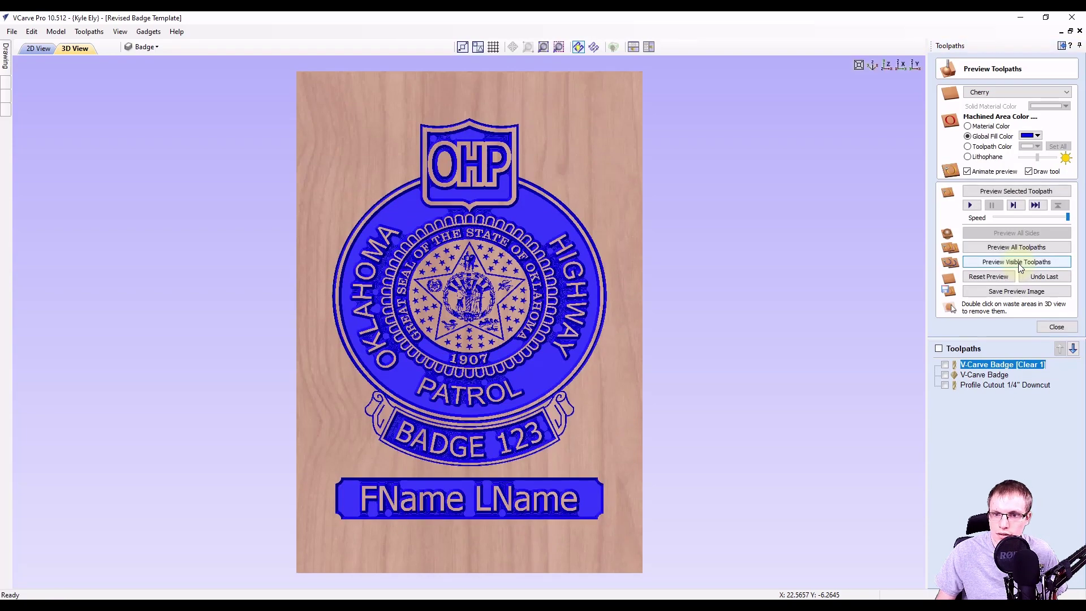
drag(461, 477, 511, 435)
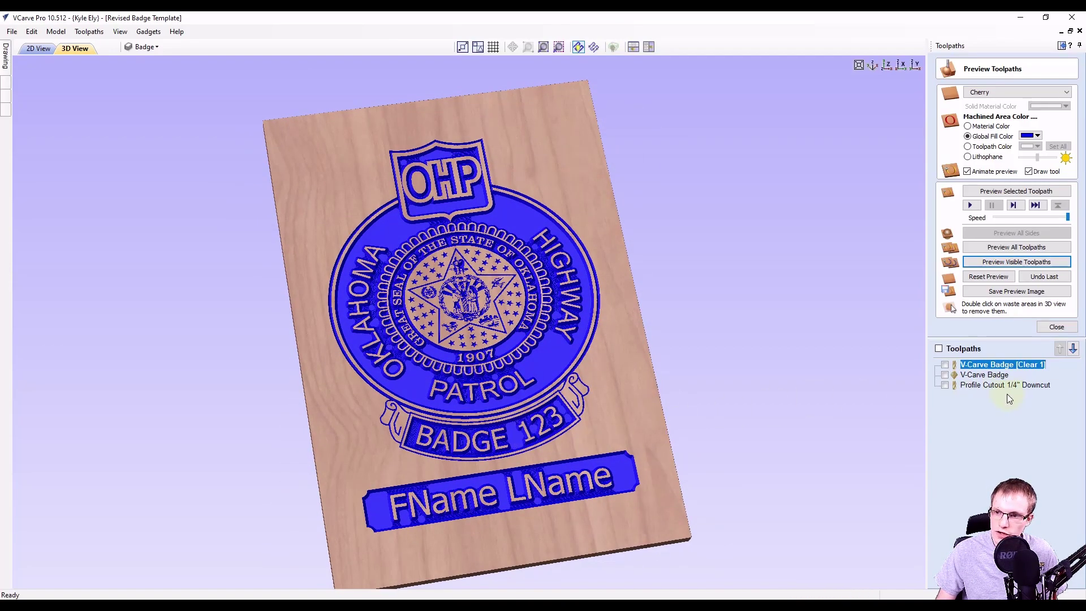
double_click(979, 389)
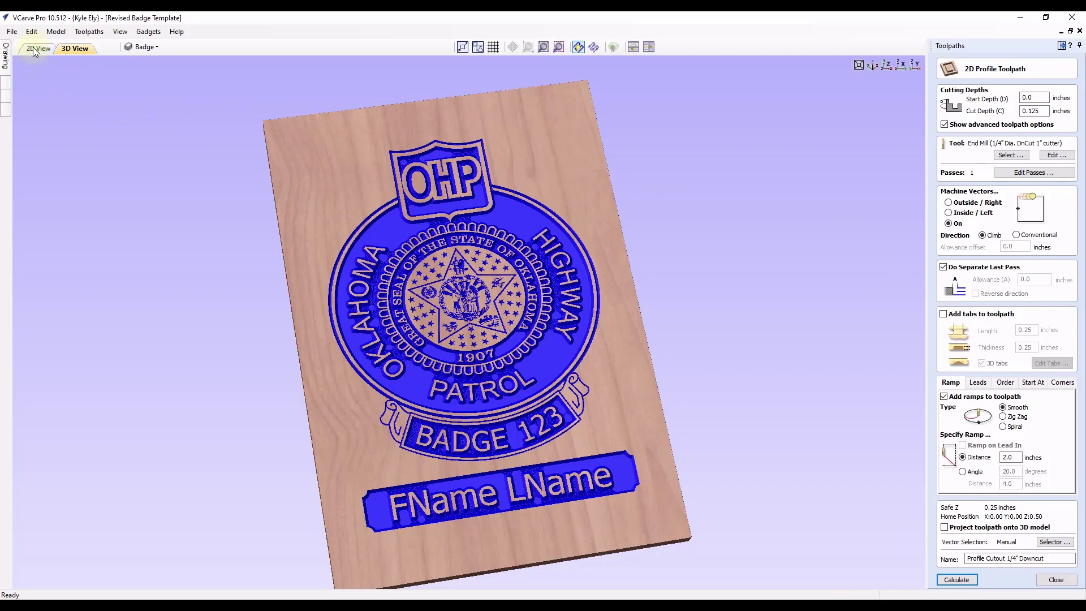
In 2D view, associate the Profile Cutout with closed Border-layer vectors and recalculate it.
click(36, 49)
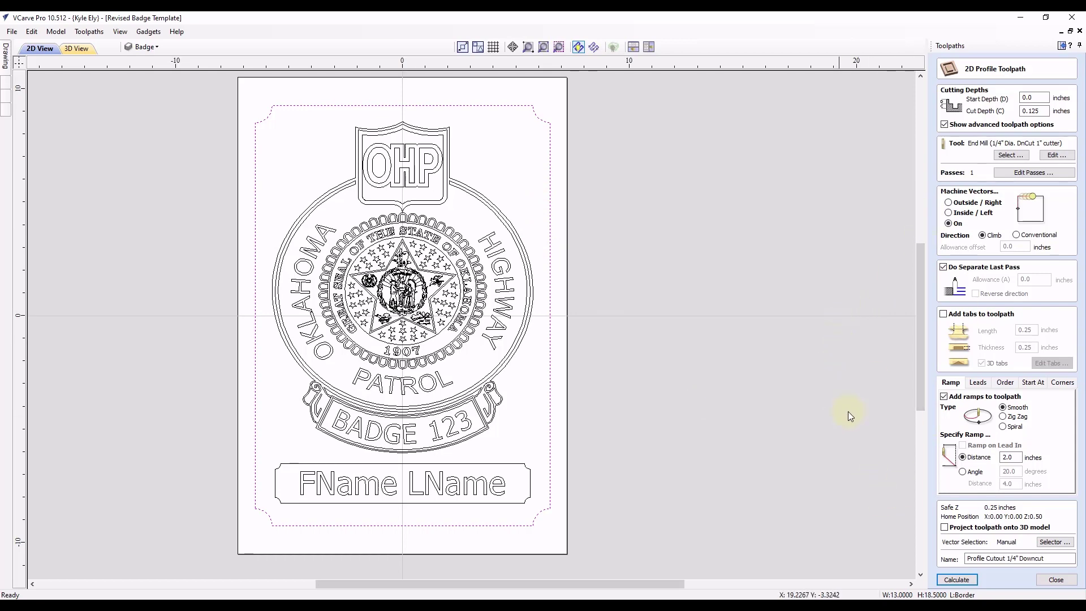
click(1054, 543)
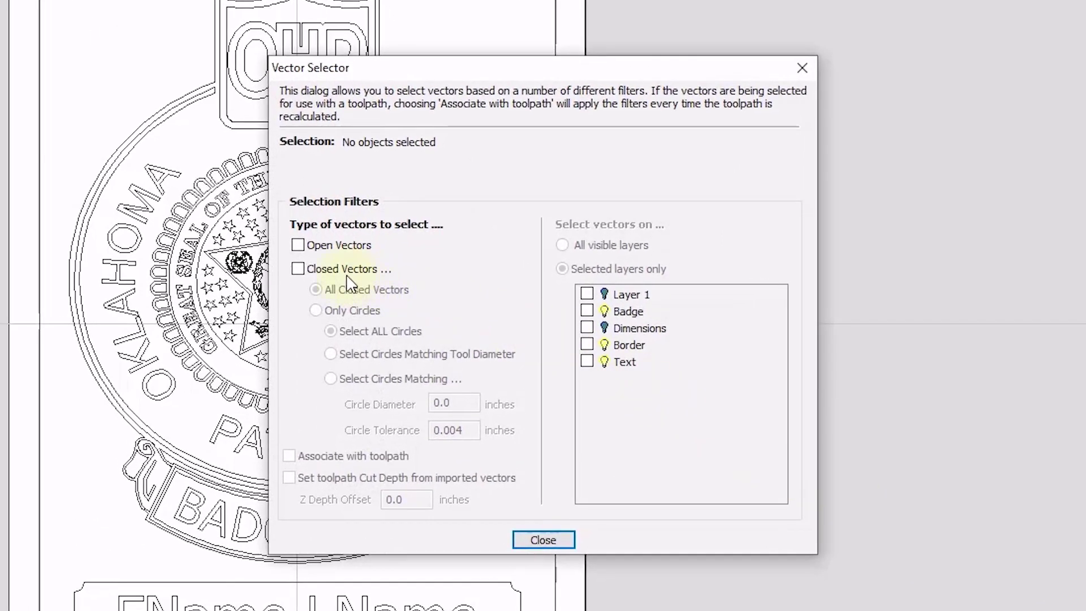
click(298, 268)
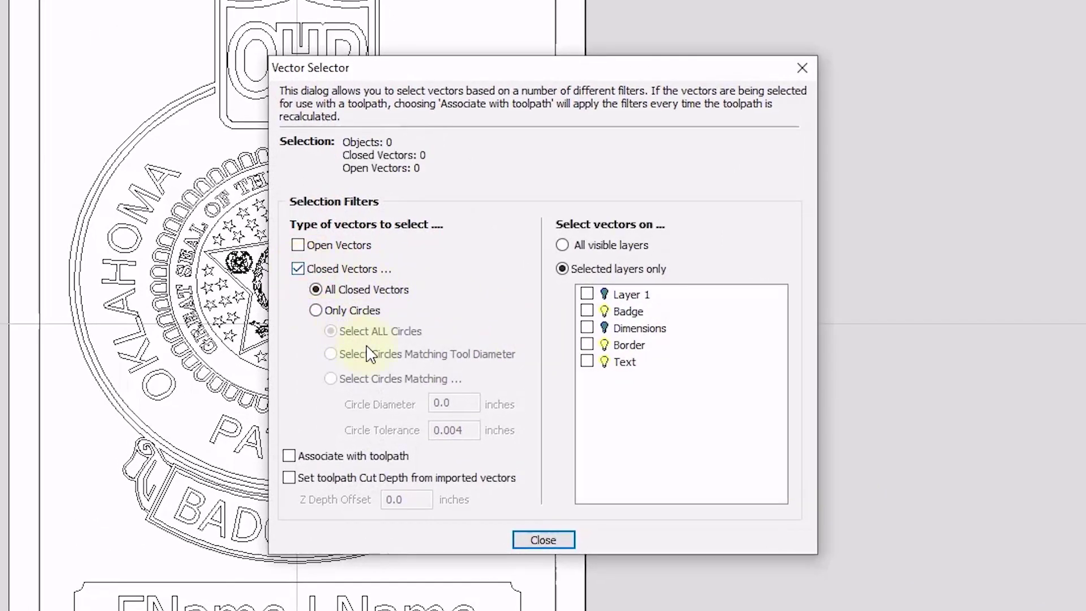
click(588, 344)
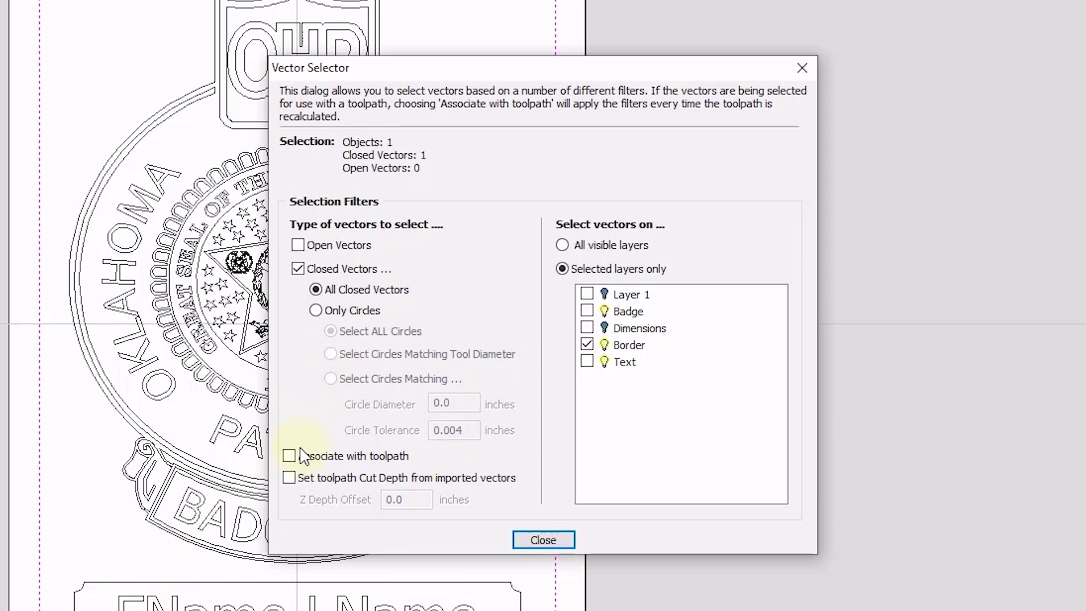
click(289, 458)
click(544, 540)
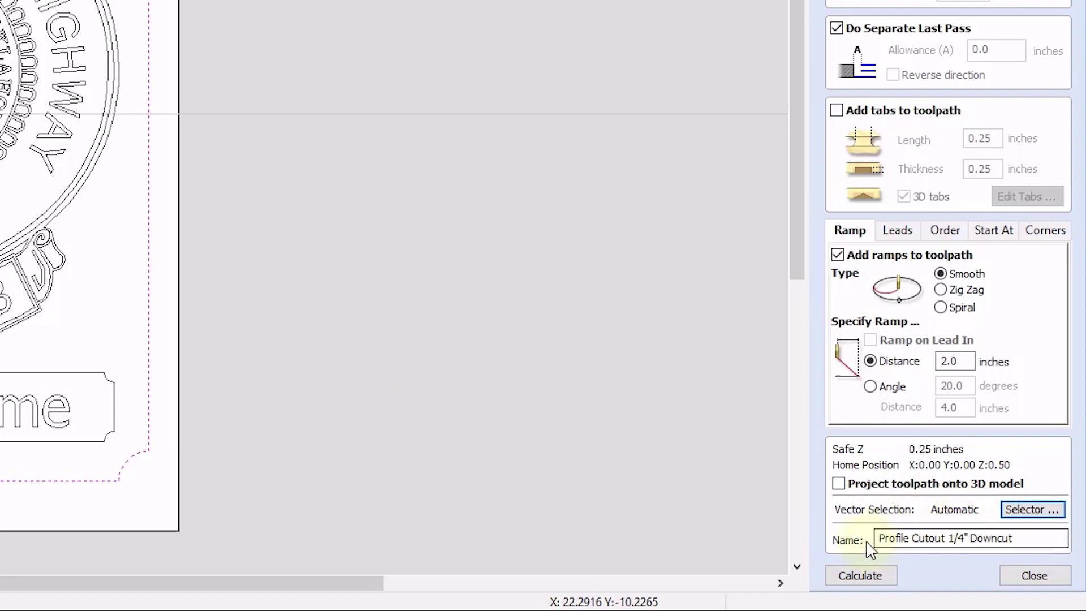
click(863, 575)
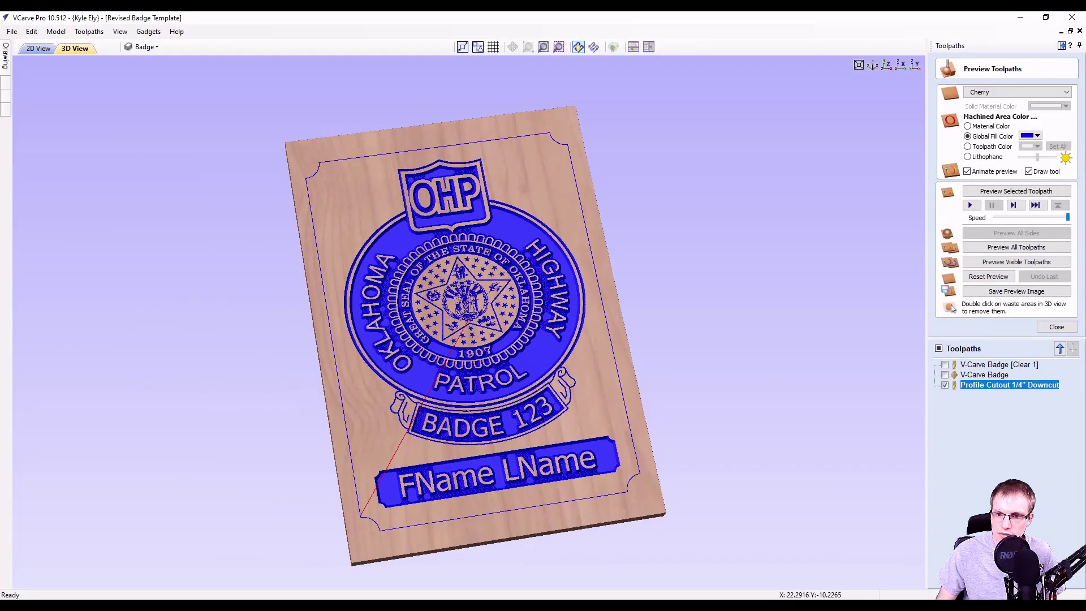
Simulate only the profile cutout and orbit the 3D badge to inspect the border cut.
click(1003, 191)
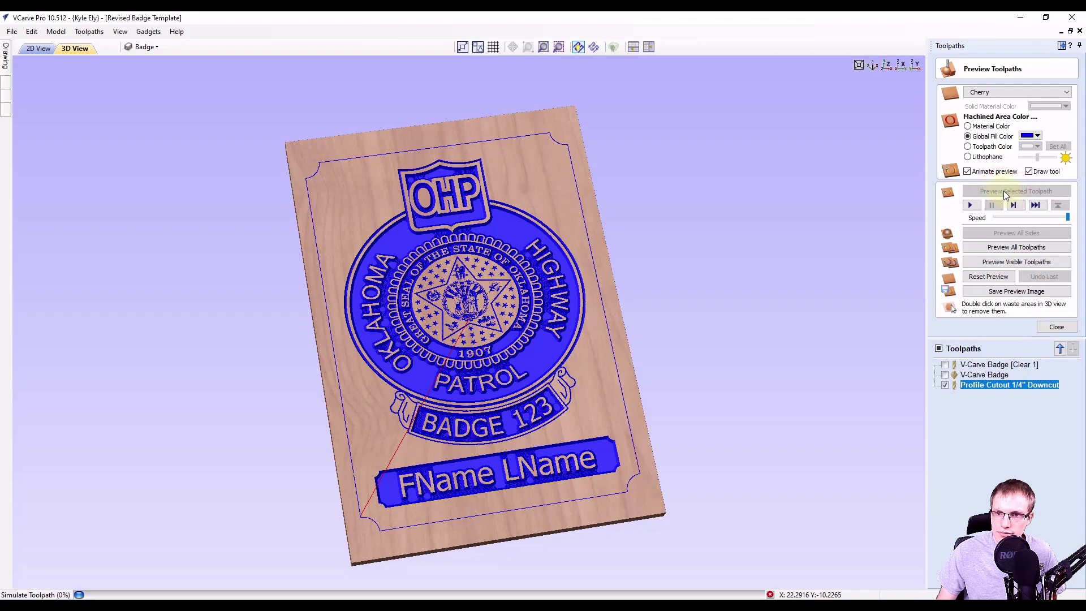
drag(603, 191, 362, 351)
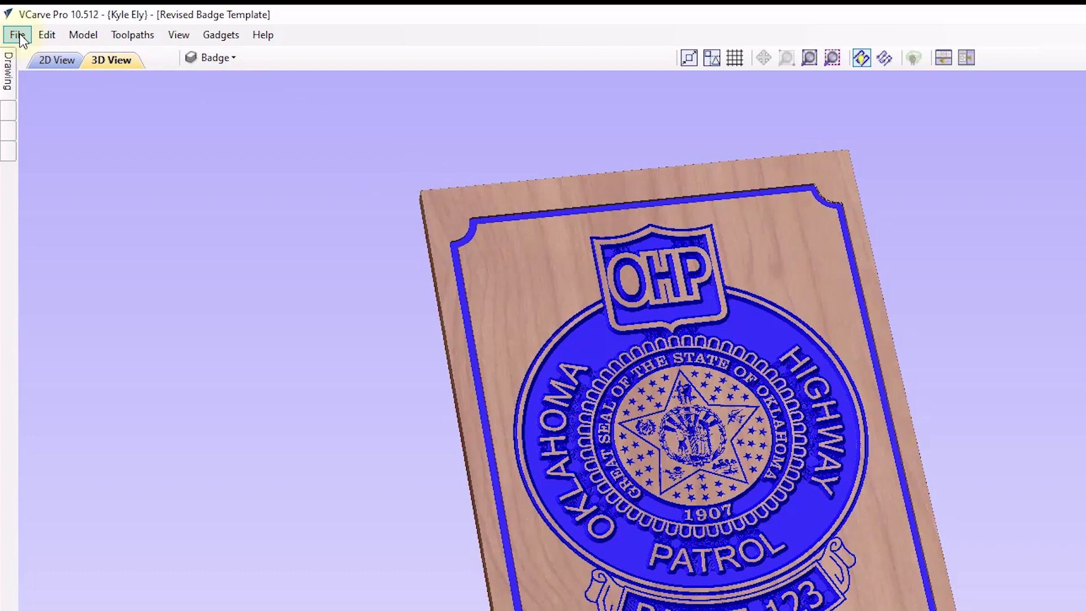
Save the job as the template Badge Template.crvt, removing 'Revised' from the name.
click(19, 35)
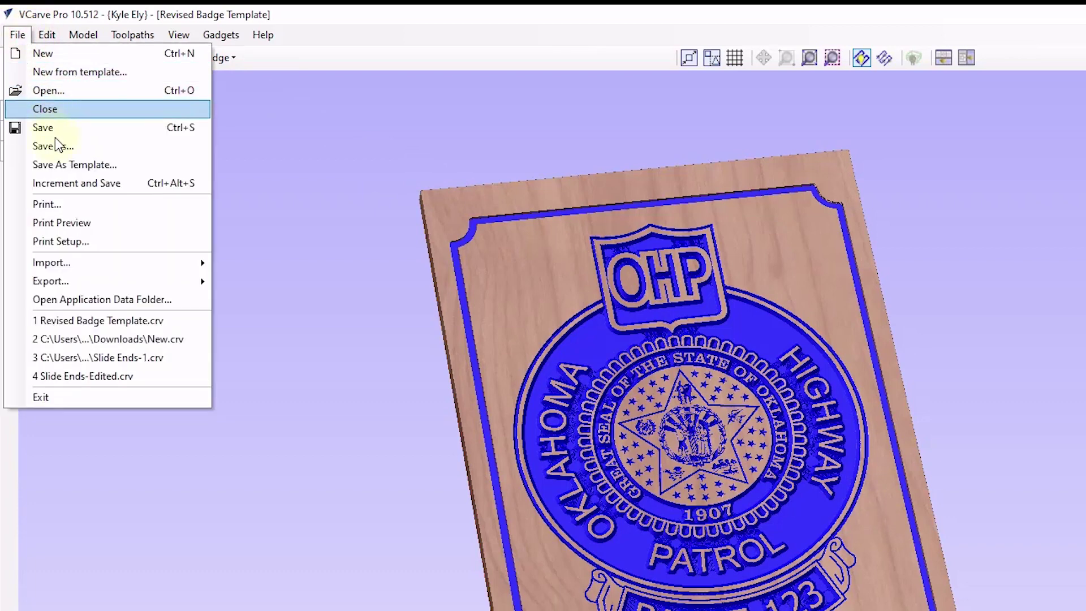
click(53, 167)
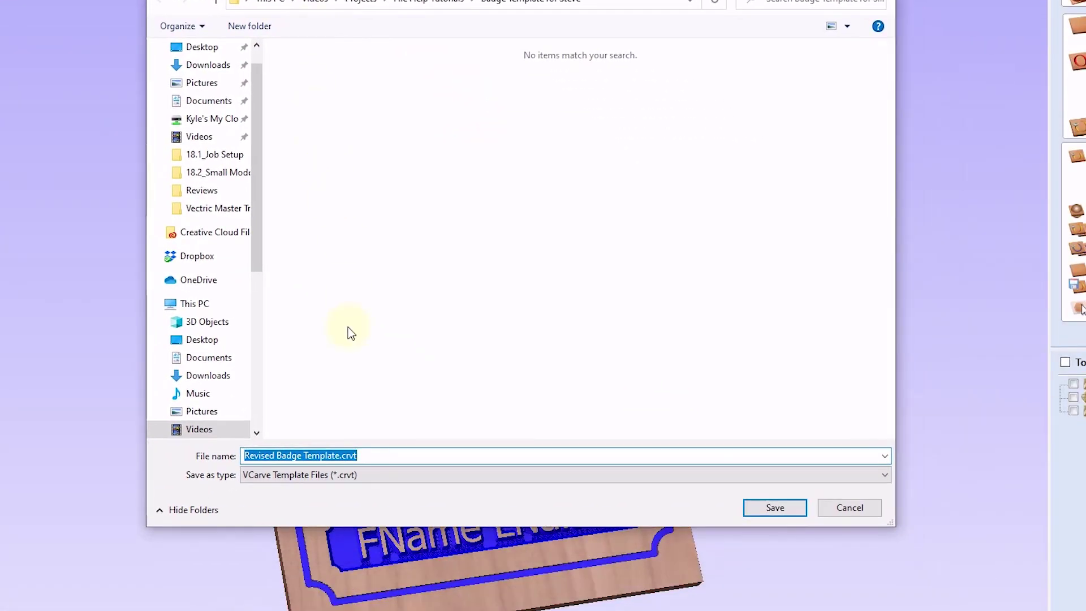
drag(279, 455, 252, 433)
key(Delete)
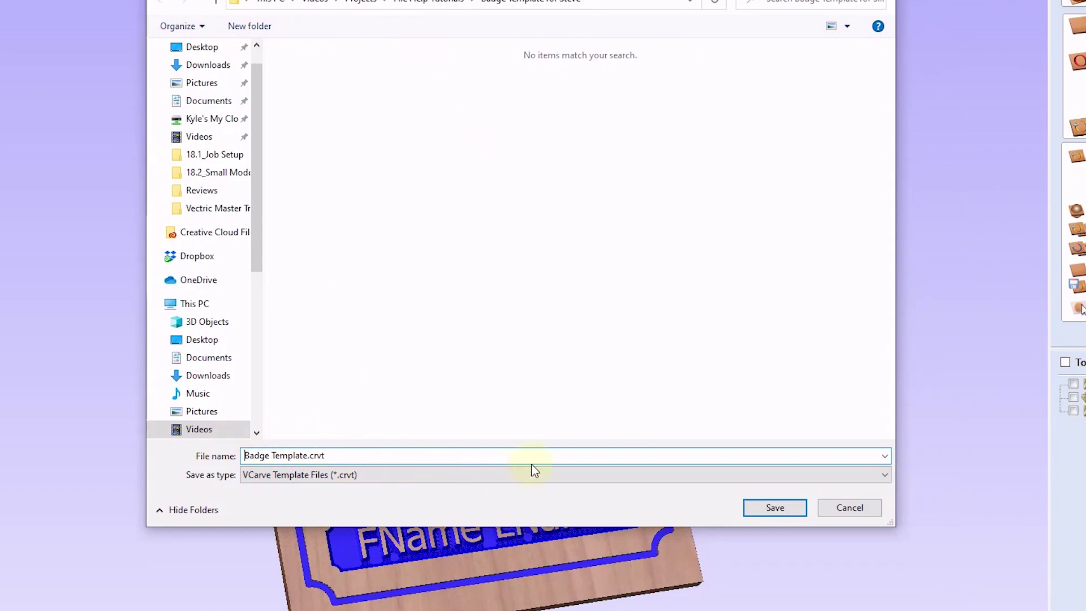
click(784, 511)
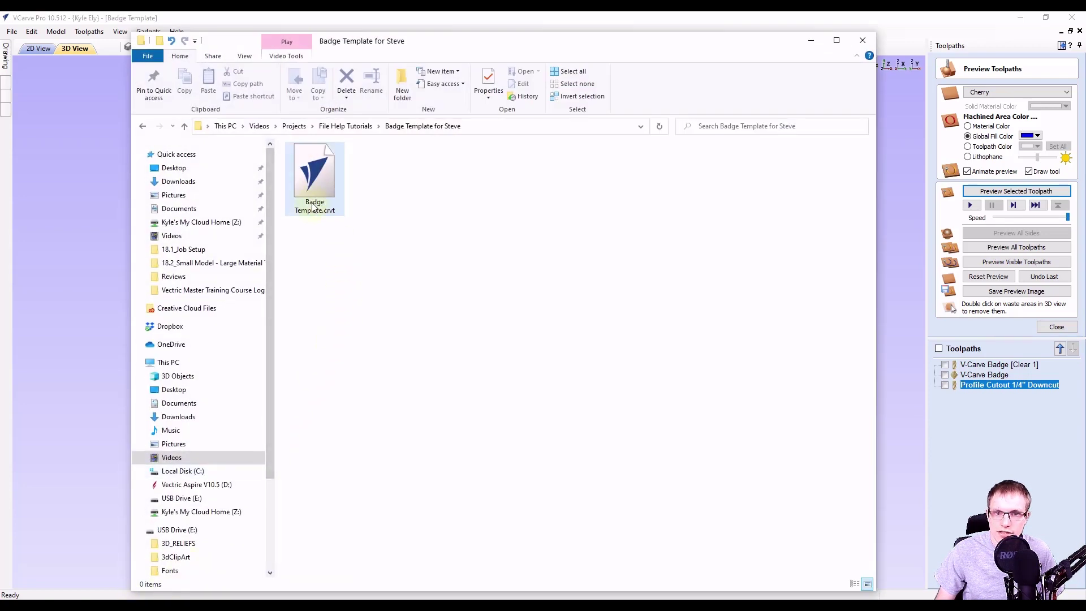
Open Badge Template.crvt from the Badge Template for Steve folder.
double_click(316, 170)
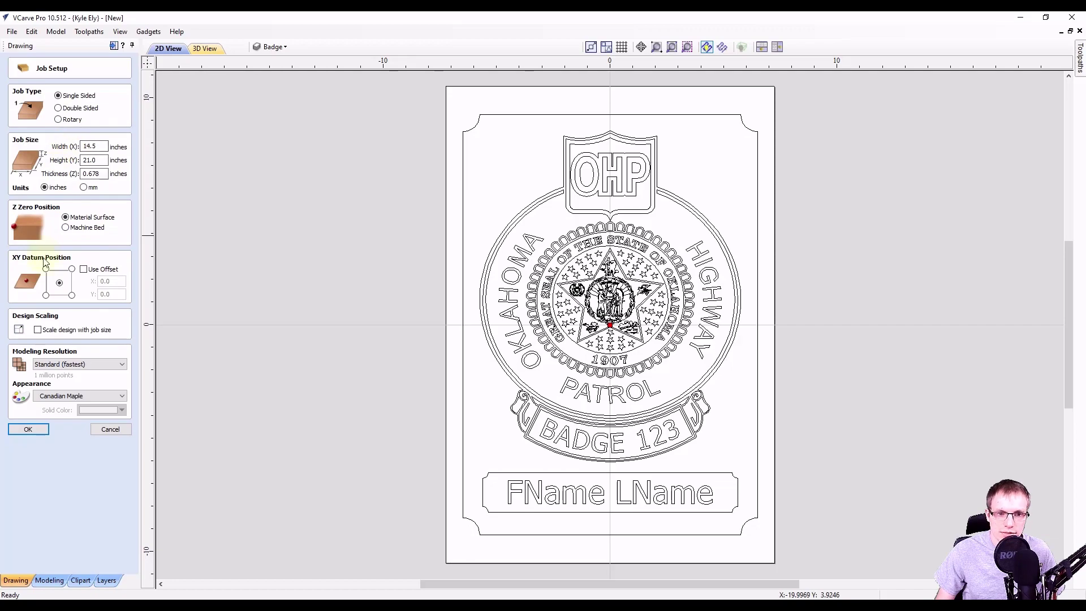
Accept the template's job setup, glance at the layers, and return to the Drawing panel.
click(27, 429)
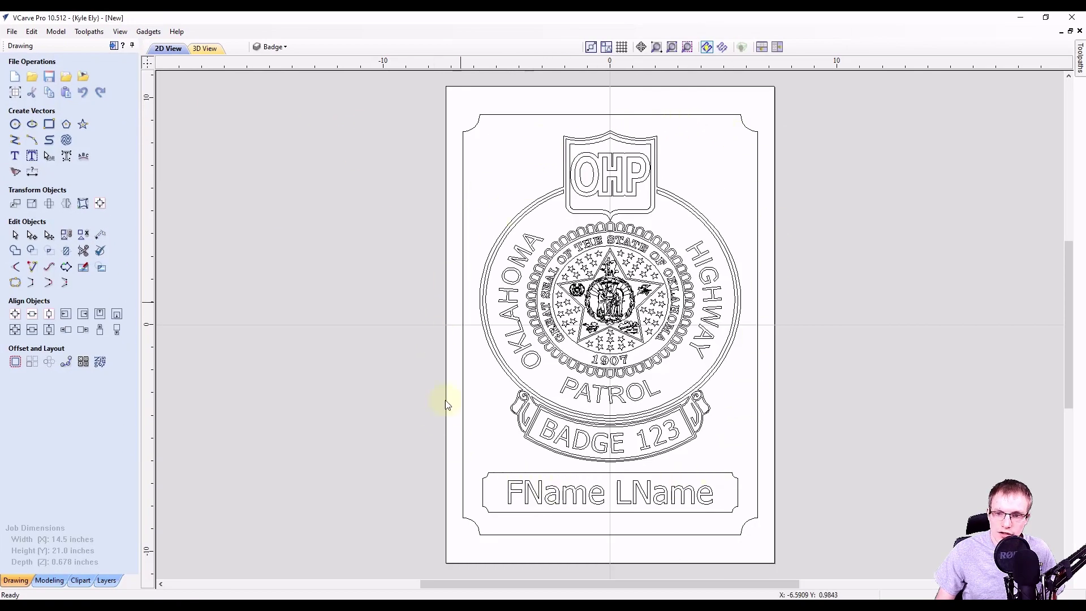
click(282, 47)
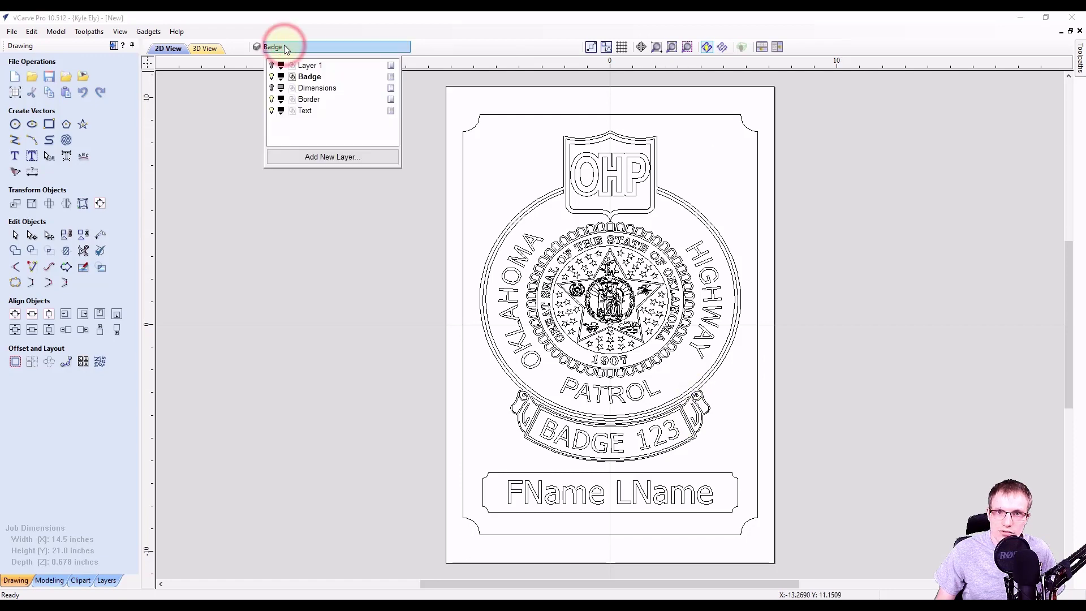
click(192, 146)
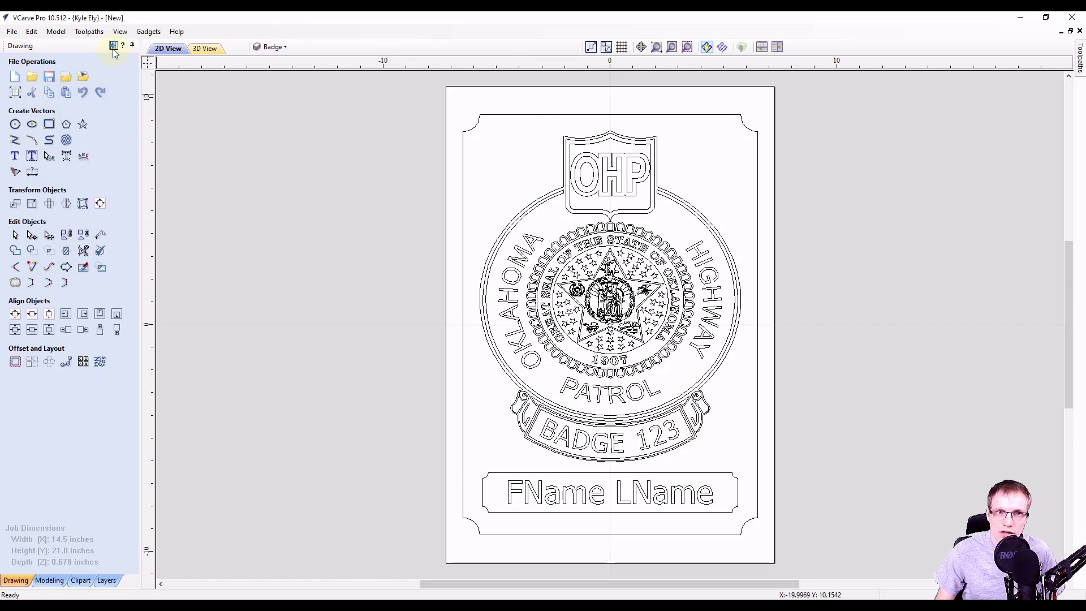
click(113, 45)
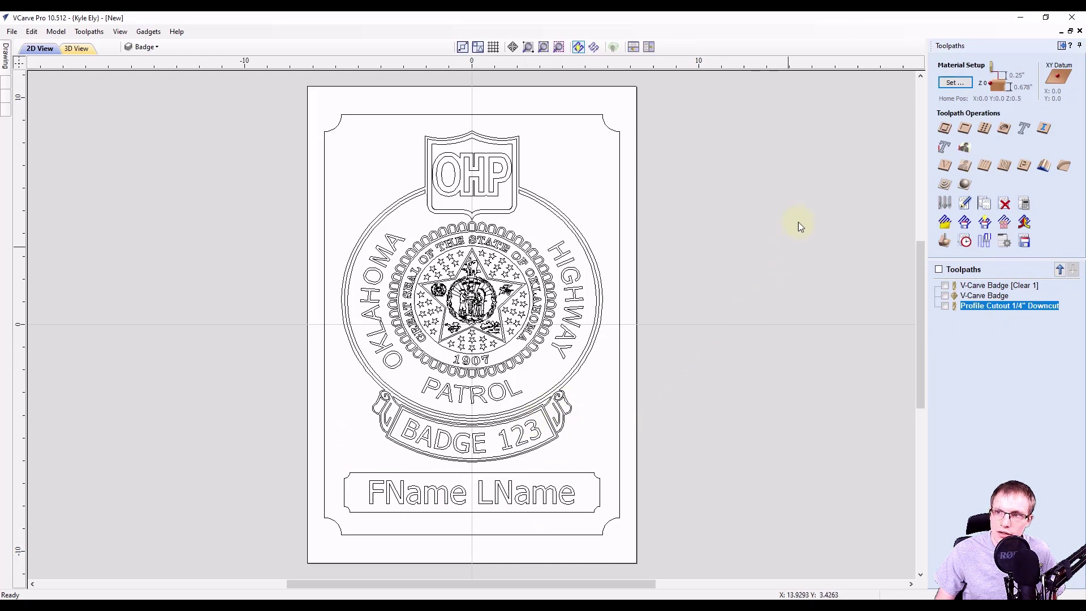
click(1059, 45)
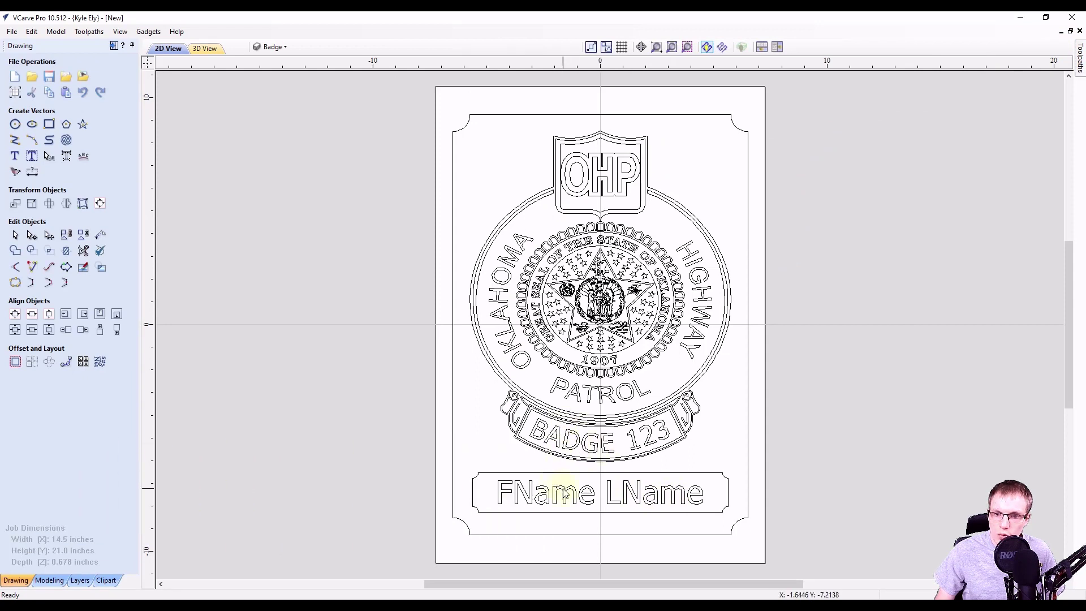
Replace the FName LName placeholder with the officer's full name.
click(564, 494)
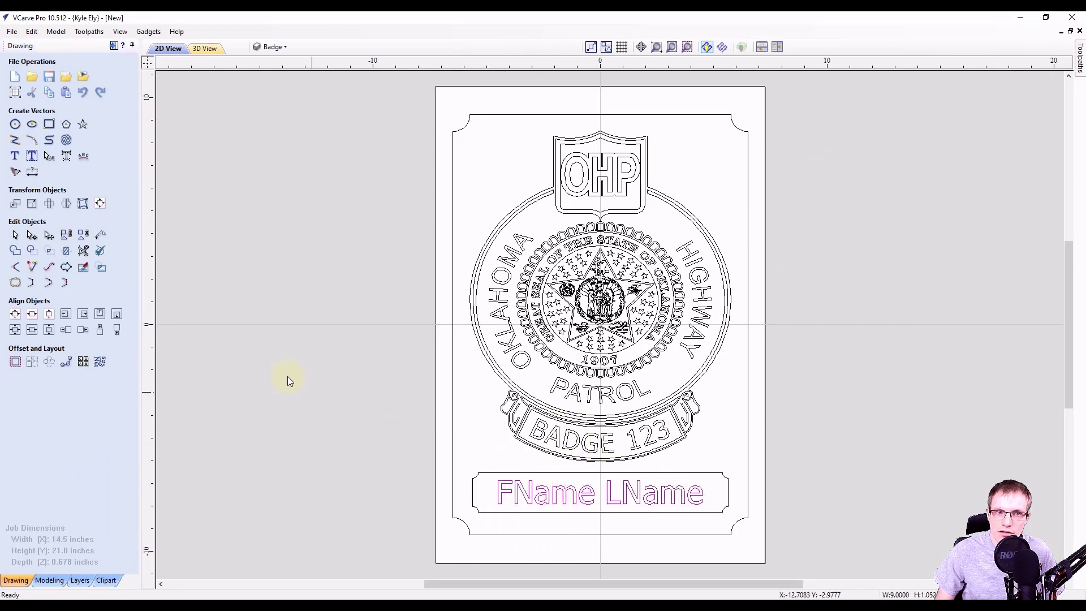
click(16, 156)
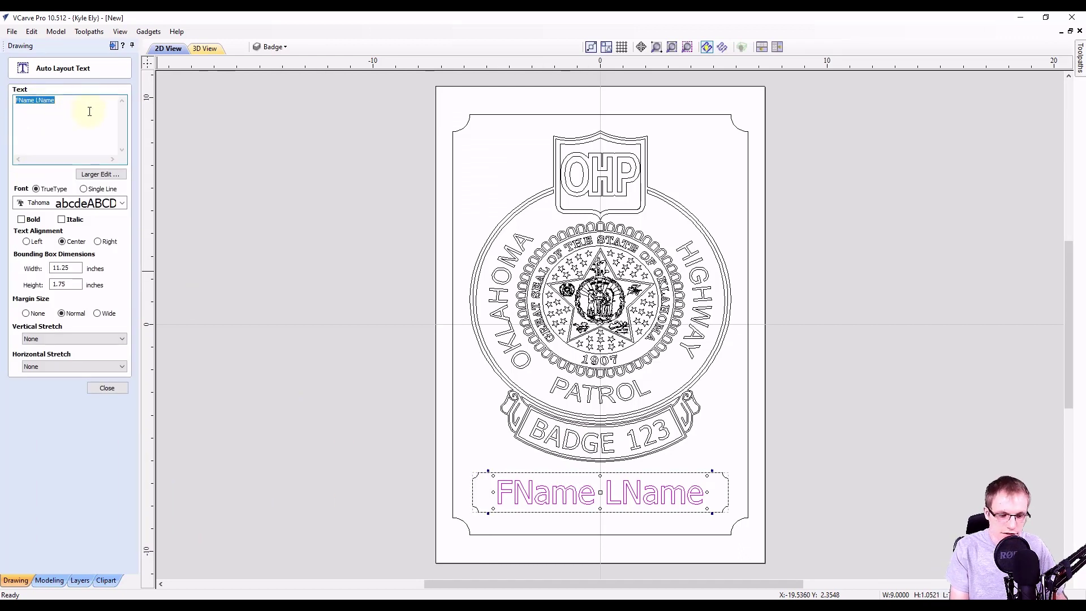
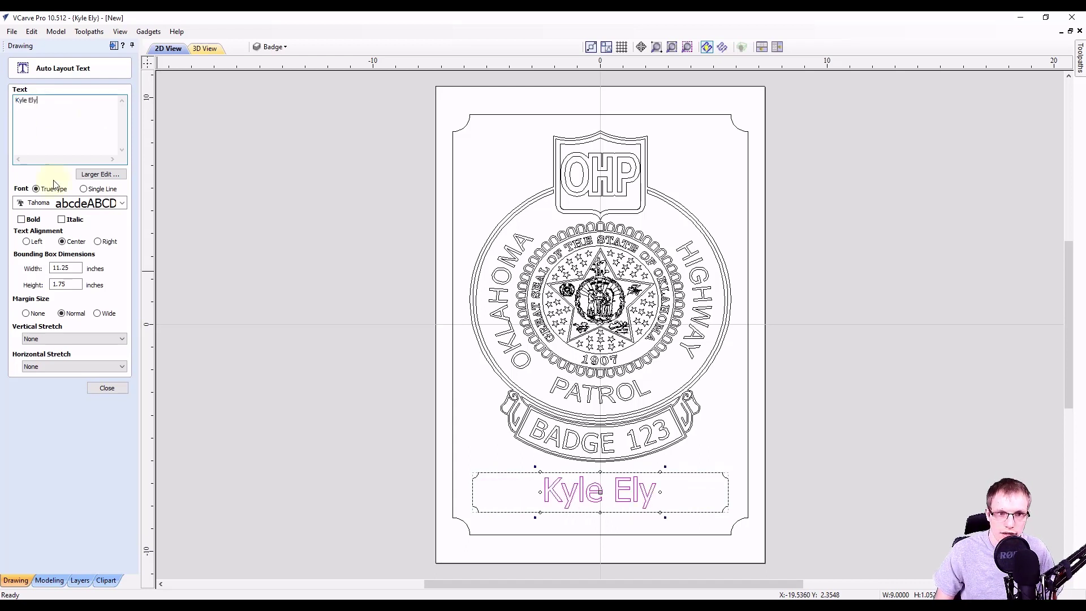
click(111, 388)
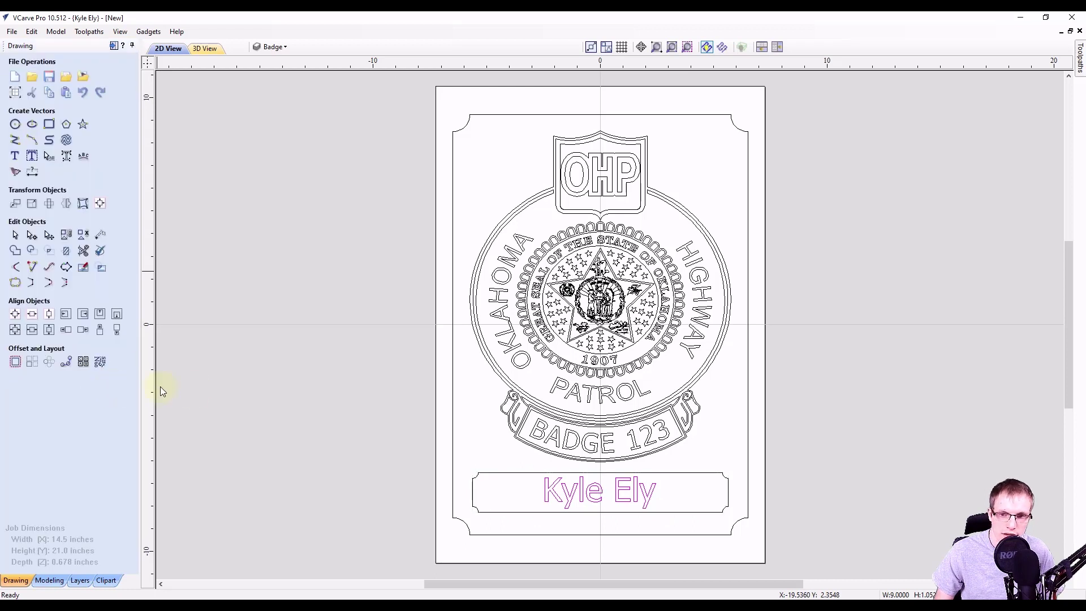
Change the curved banner text from BADGE 123 to BADGE 555.
click(588, 443)
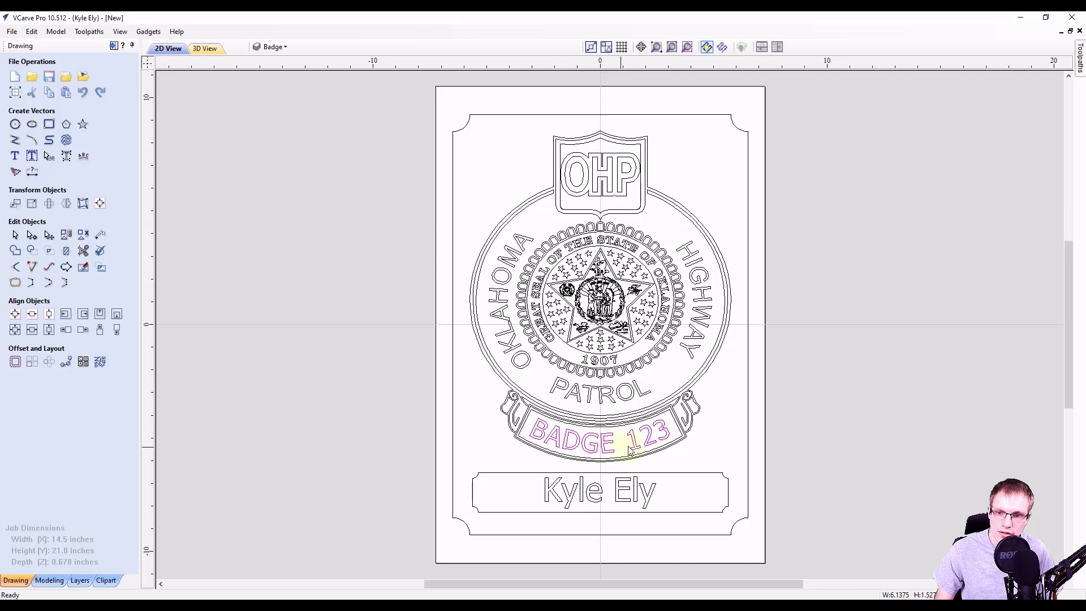
click(14, 157)
click(67, 106)
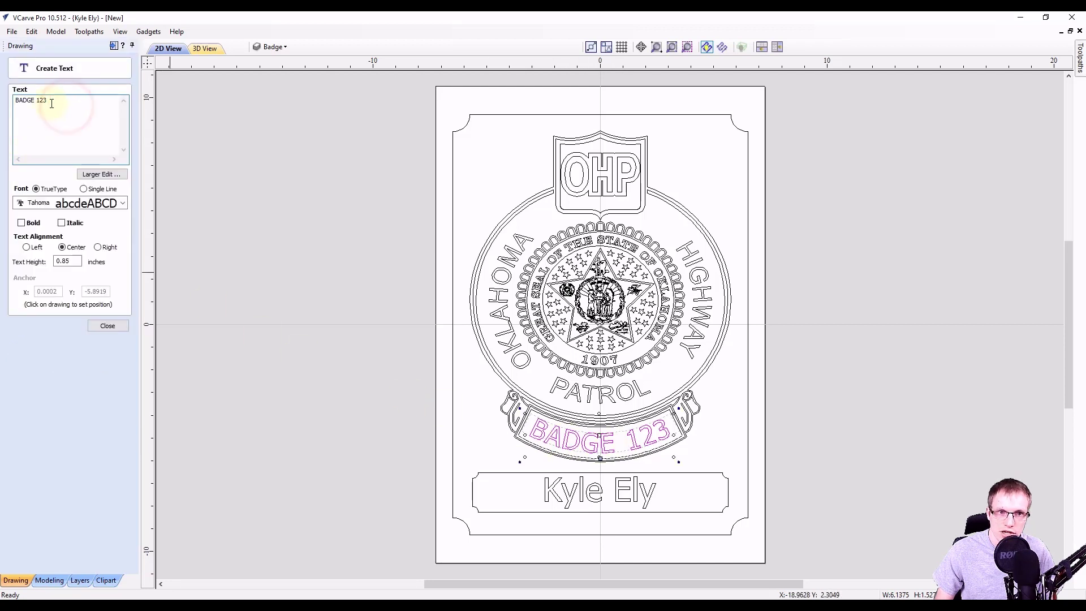
drag(48, 102, 37, 101)
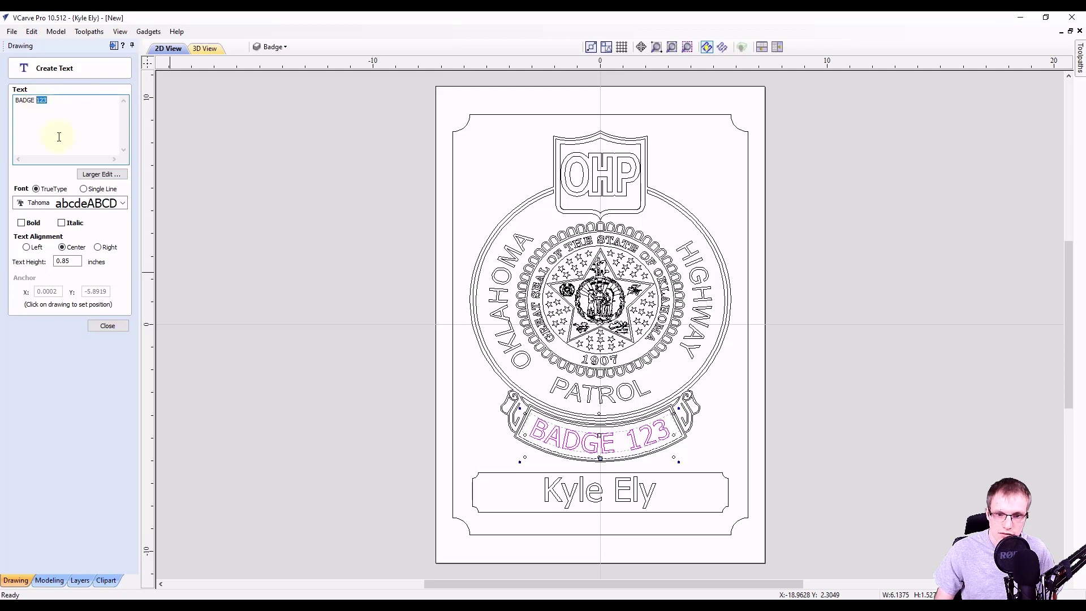
text(555)
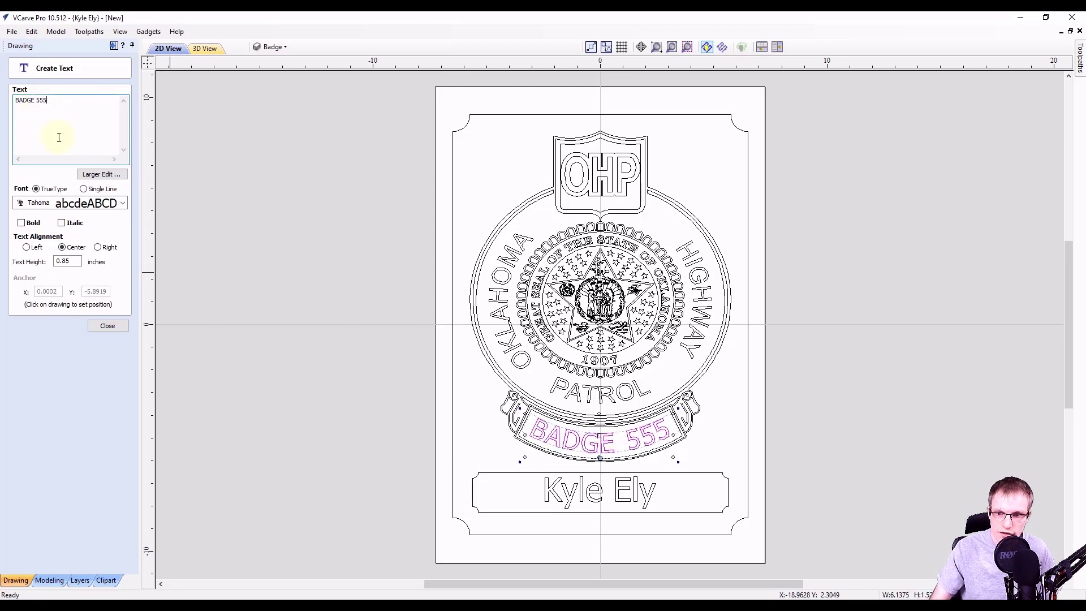
click(107, 325)
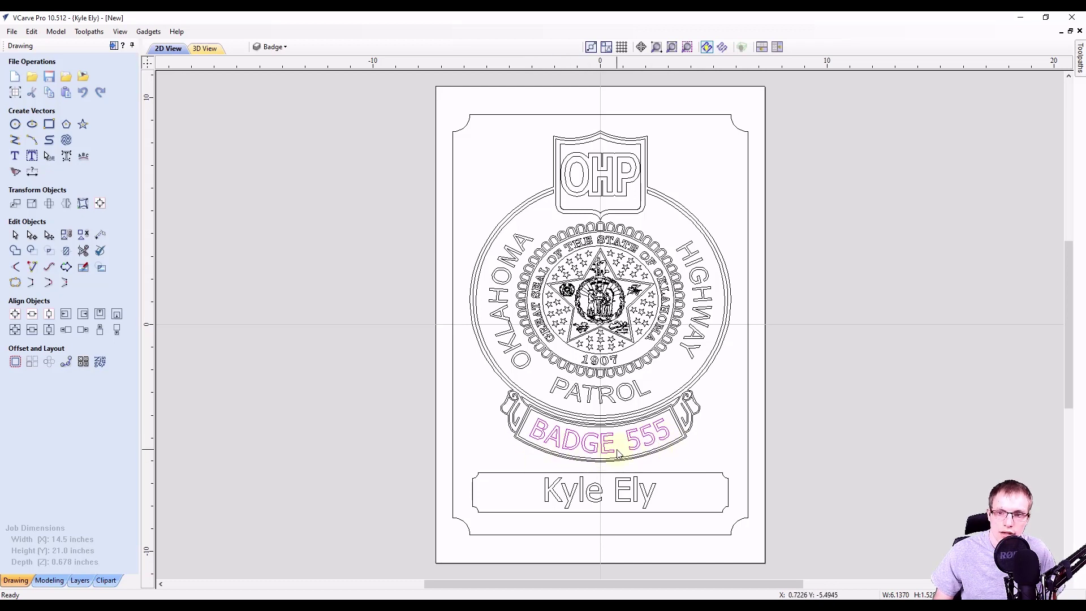
click(271, 47)
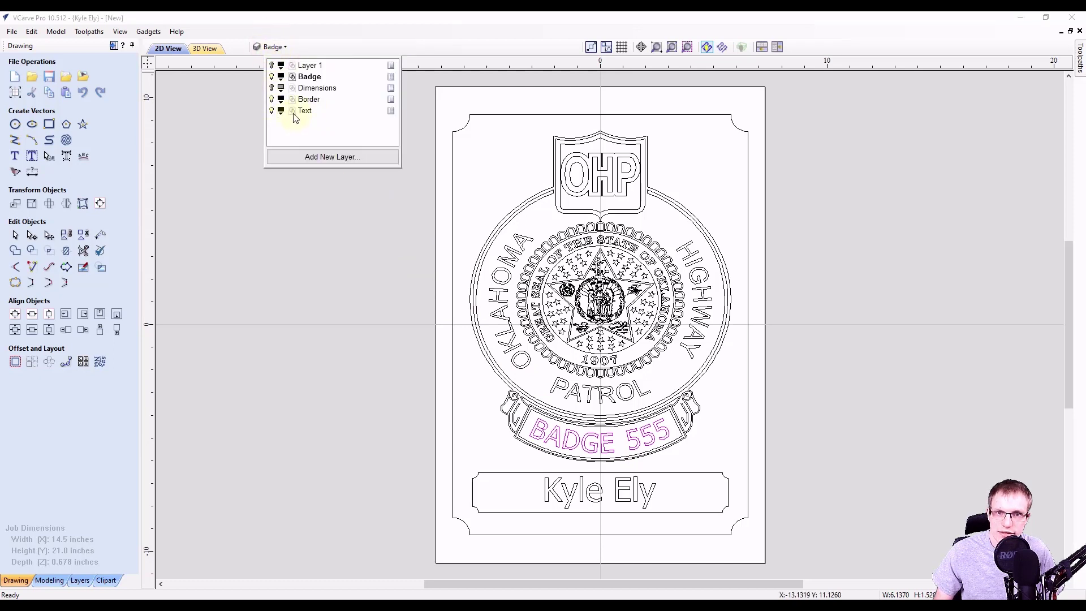
Hide and re-show the Text layer, then switch to the toolpath commands.
click(271, 112)
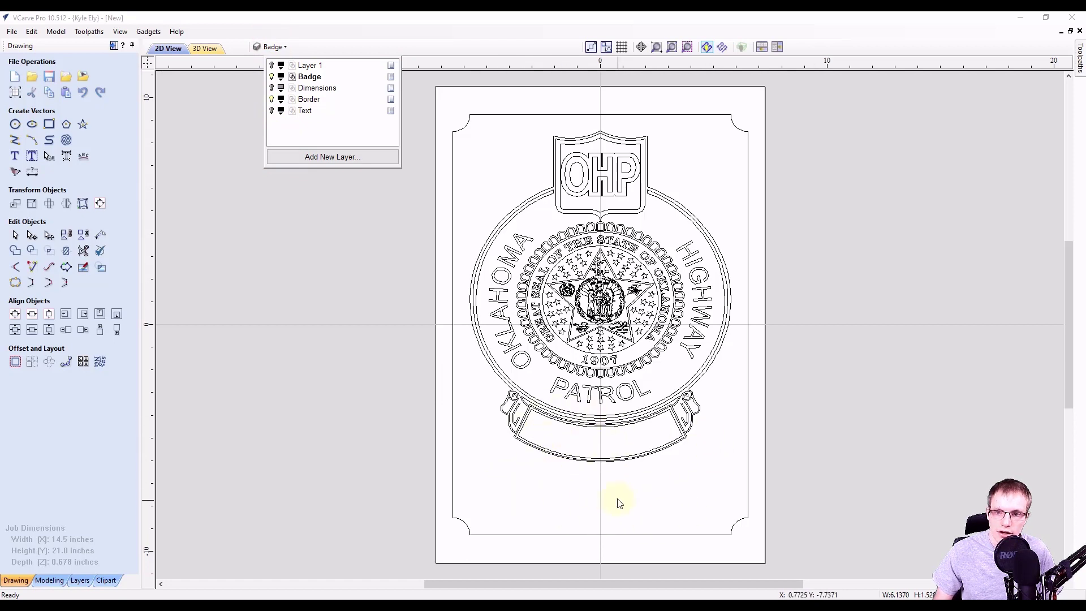
click(271, 110)
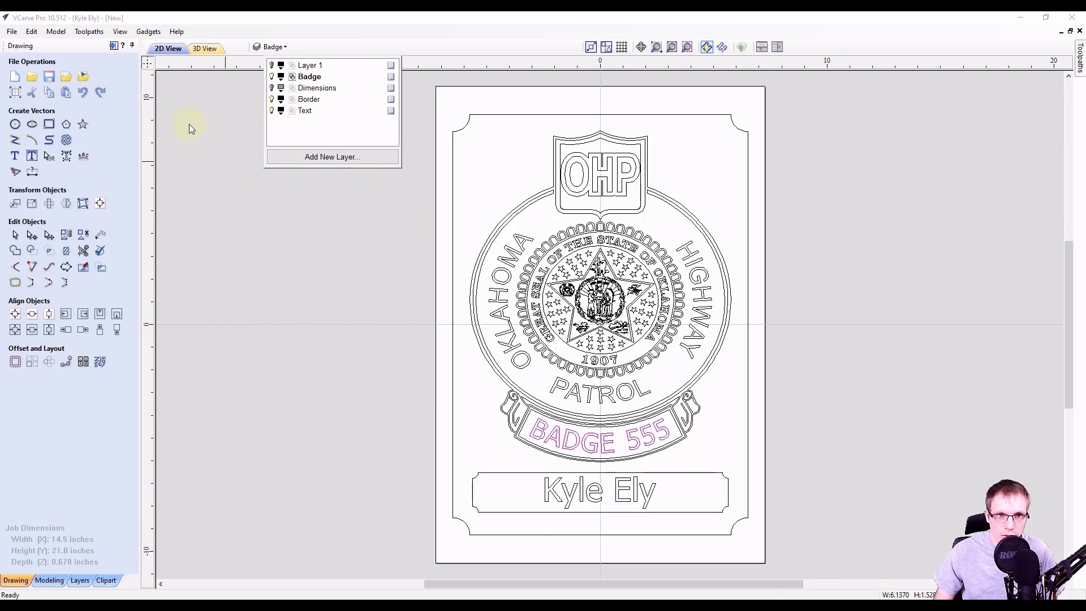
click(114, 47)
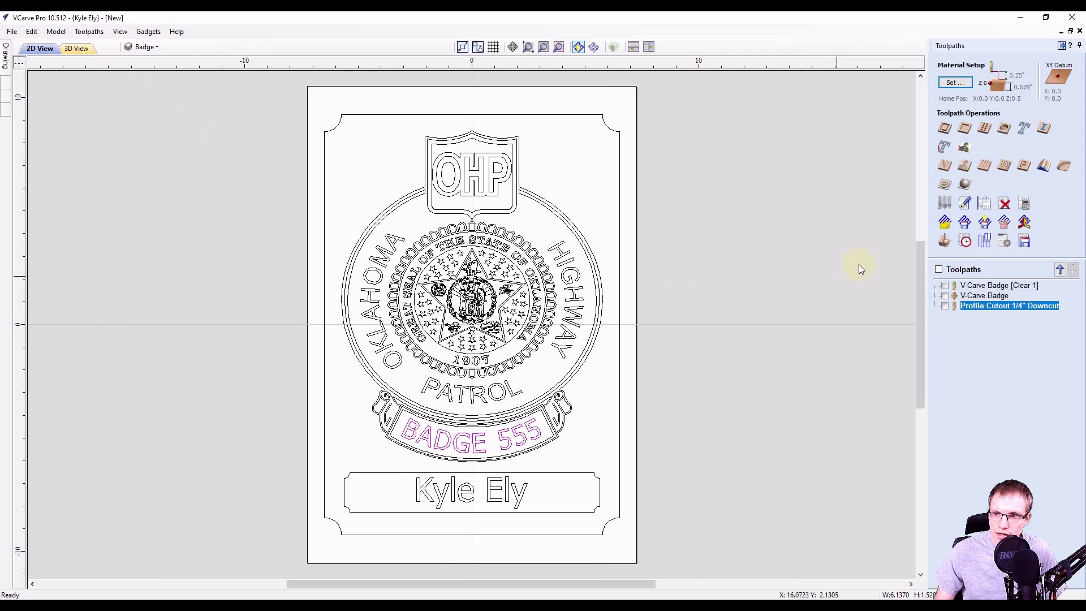
Preview all toolpaths, which still carve FName LName, then reset and close the preview.
click(944, 244)
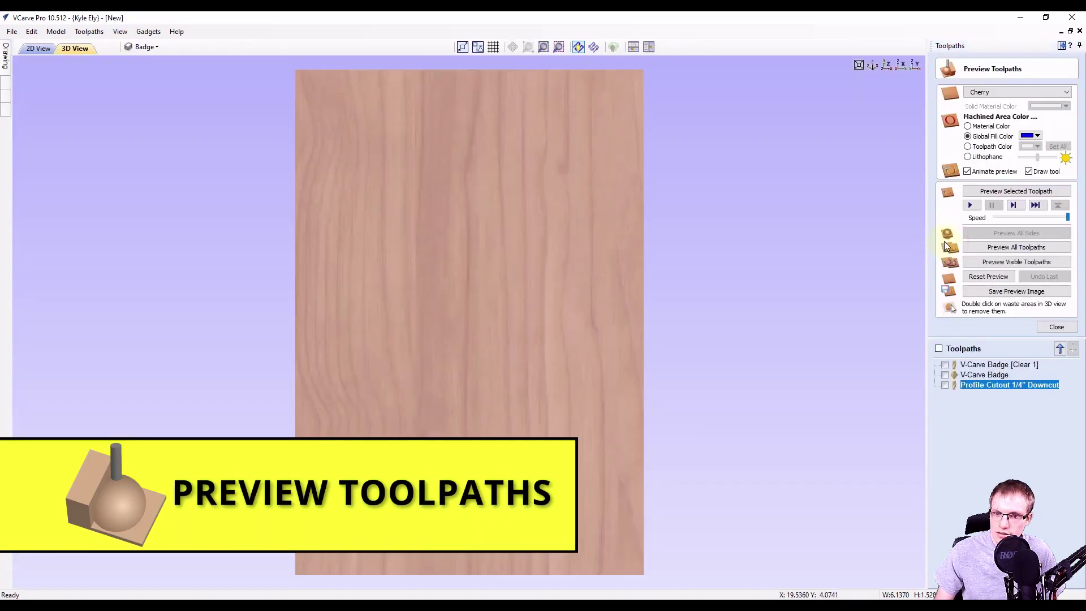
click(1017, 248)
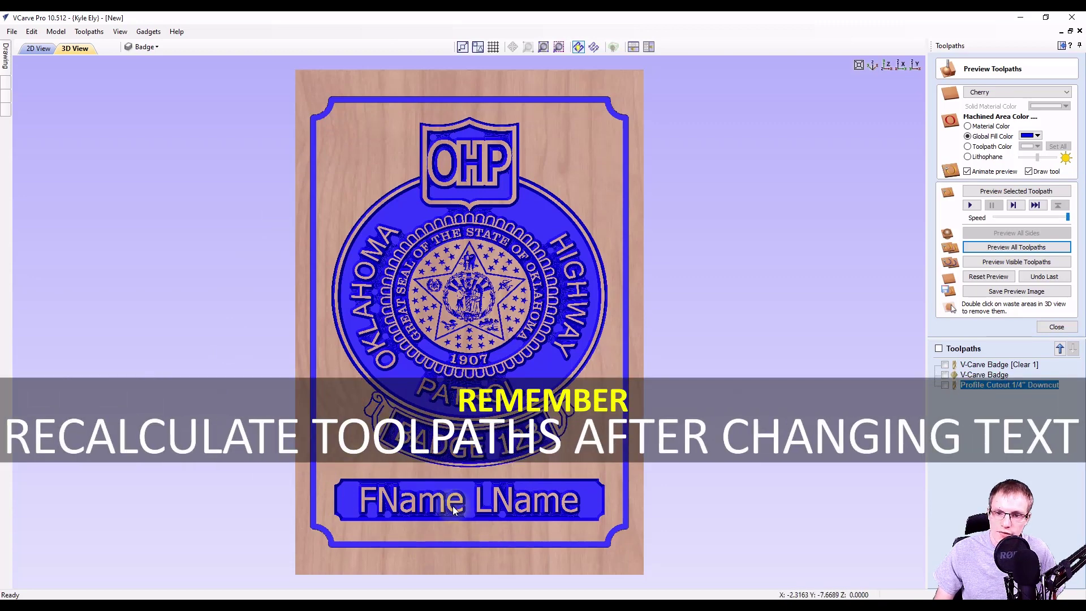
click(988, 277)
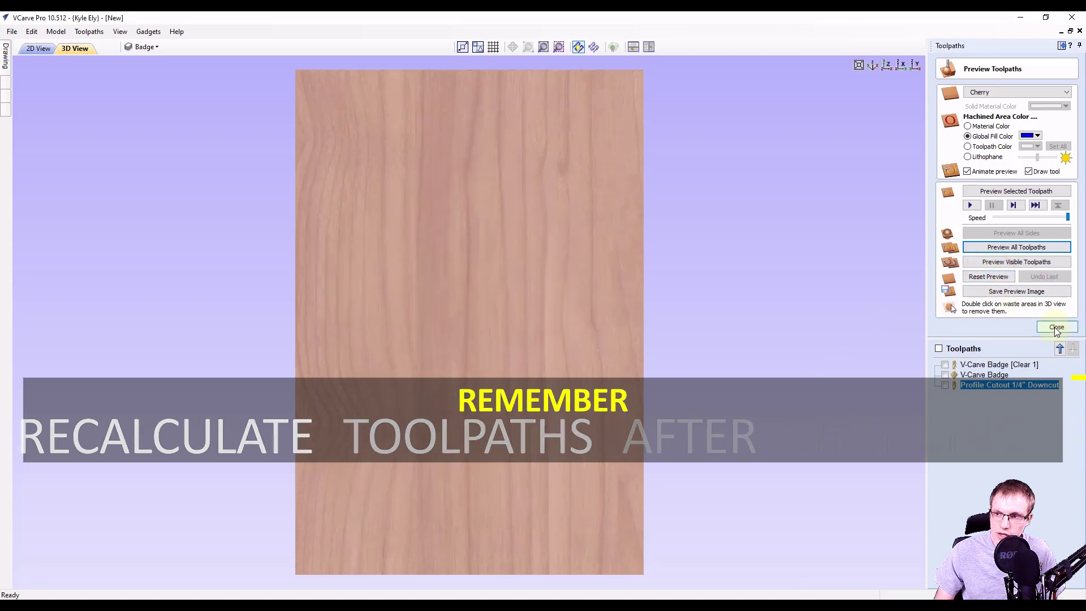
click(1056, 328)
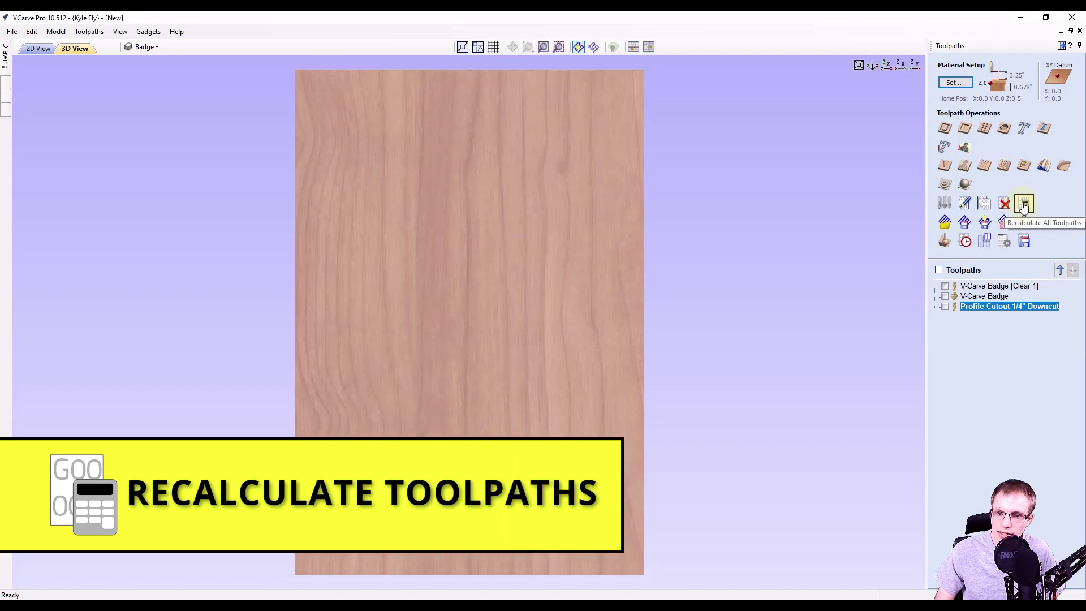
Recalculate all three toolpaths for the new name and BADGE 555, then preview them all.
click(1024, 207)
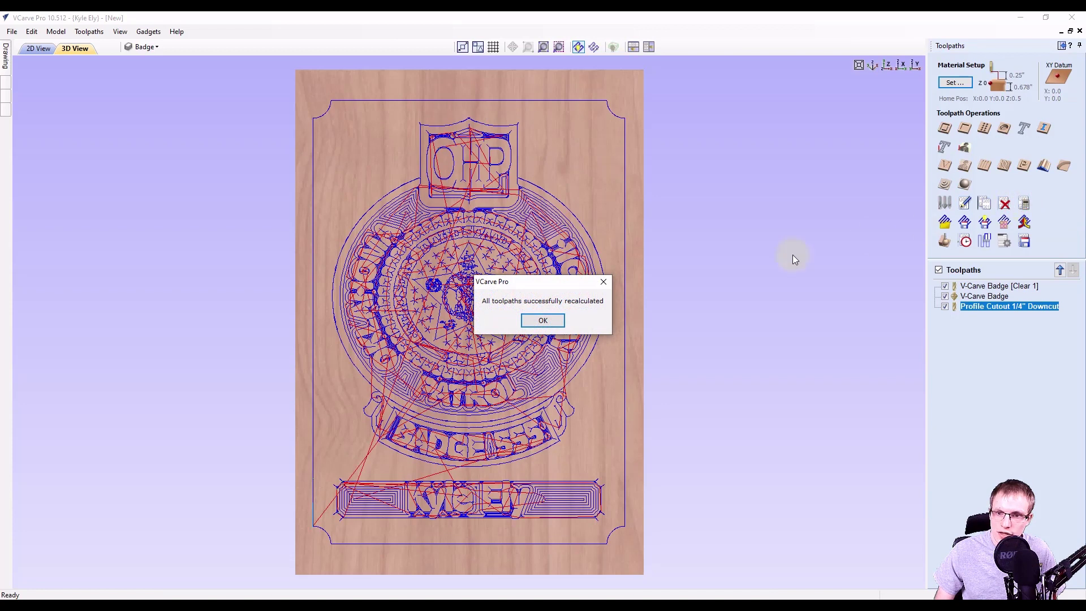
click(542, 321)
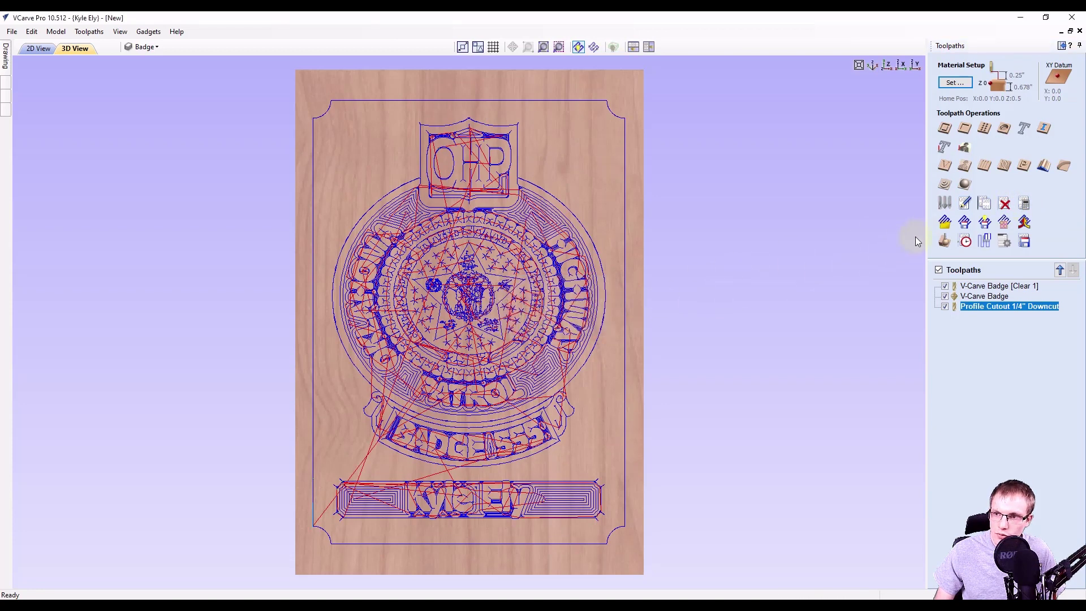
click(943, 241)
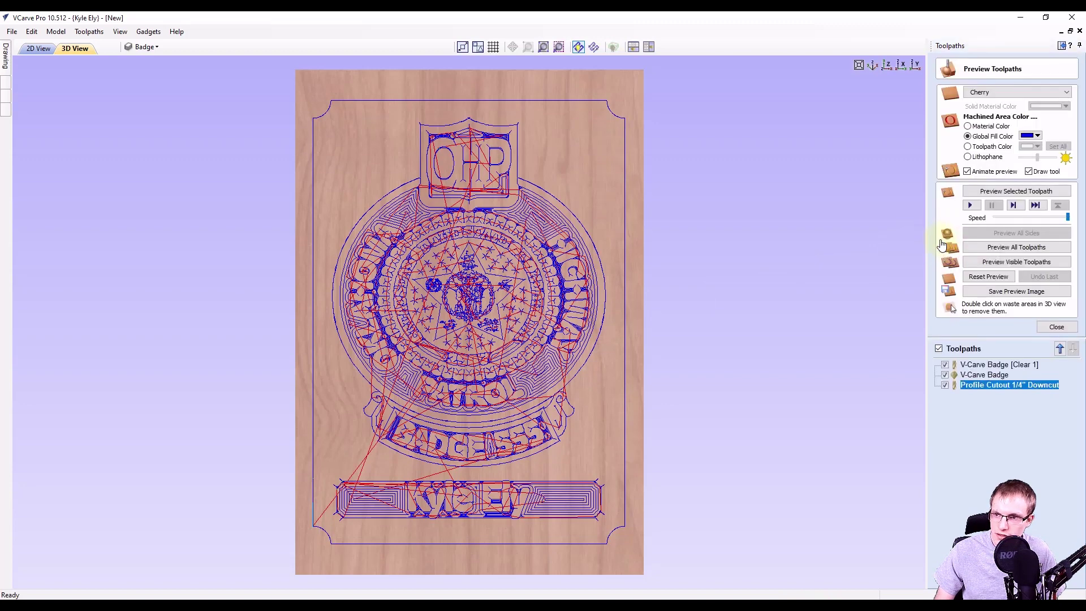
click(1020, 251)
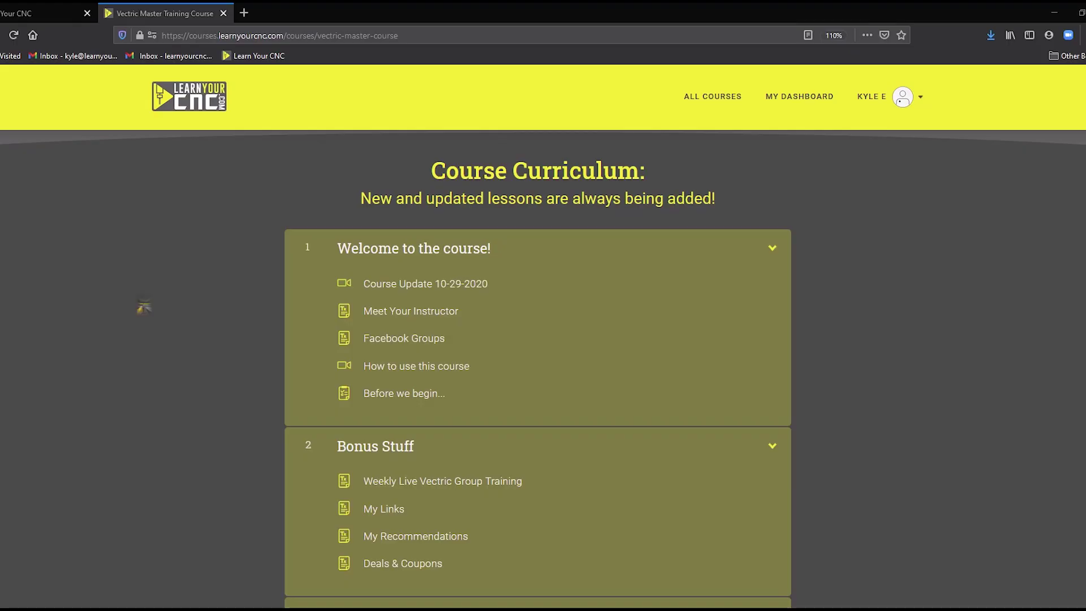
Scroll the Vectric Master Training Course curriculum down to Chapter #10: Toolpath Operations.
scroll(537, 368, down, 4)
scroll(538, 367, down, 10)
scroll(538, 367, down, 8)
scroll(538, 367, down, 7)
scroll(537, 368, down, 7)
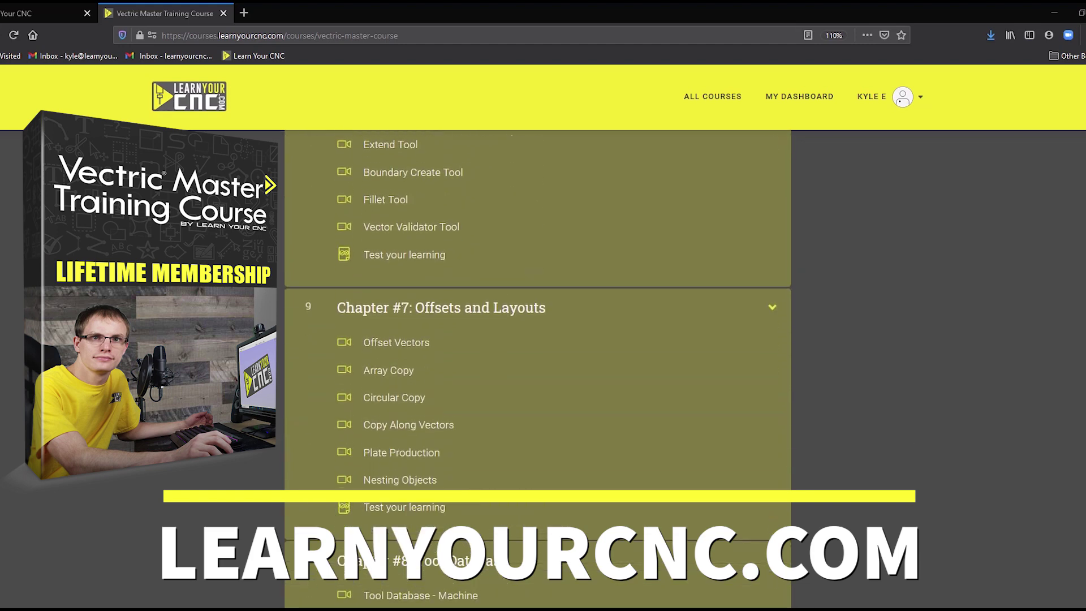
scroll(537, 368, down, 12)
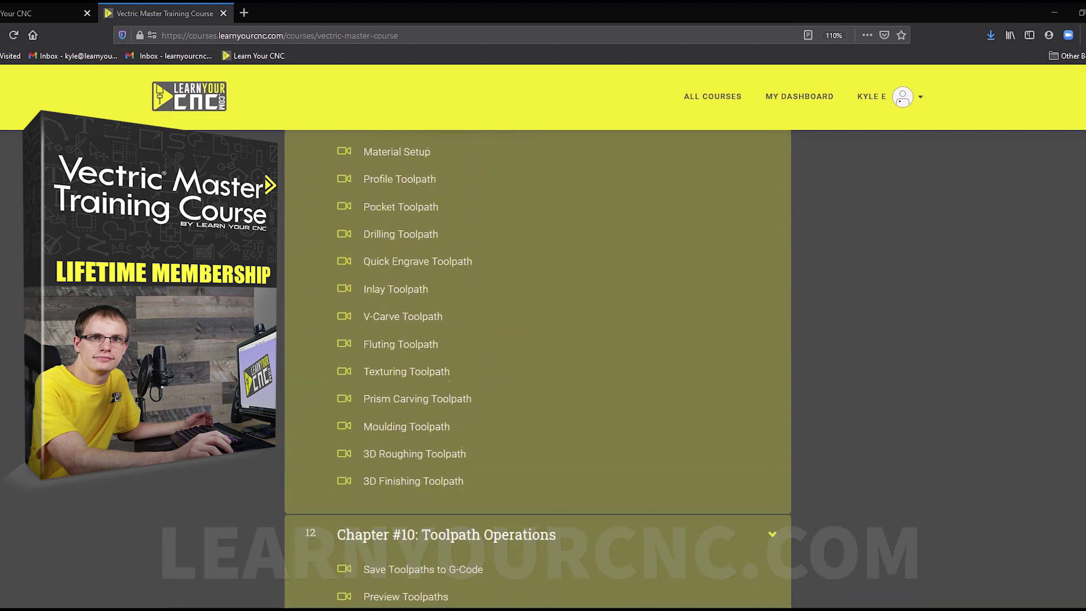